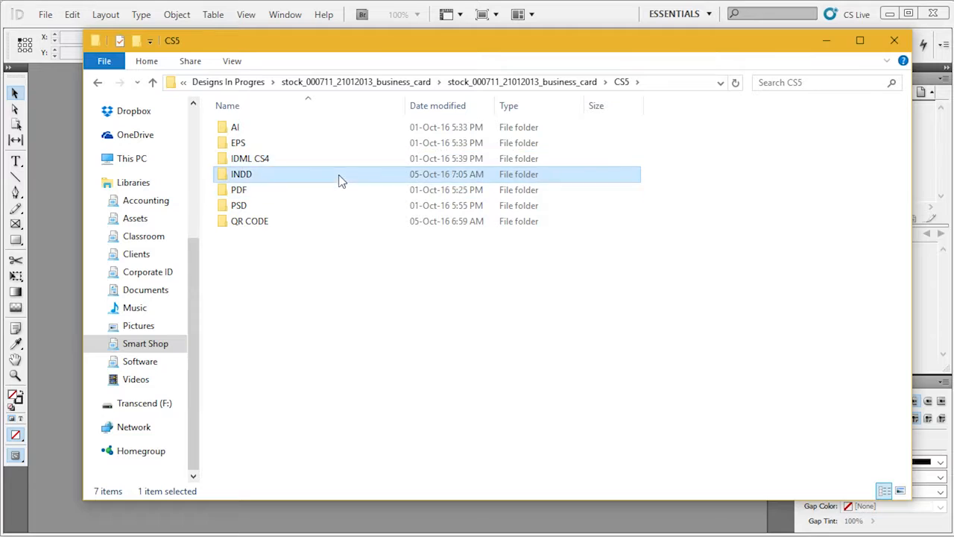
Open the smart shop business card BLUE document from the INDD folder in InDesign and hide its frame edges
drag(264, 128, 59, 229)
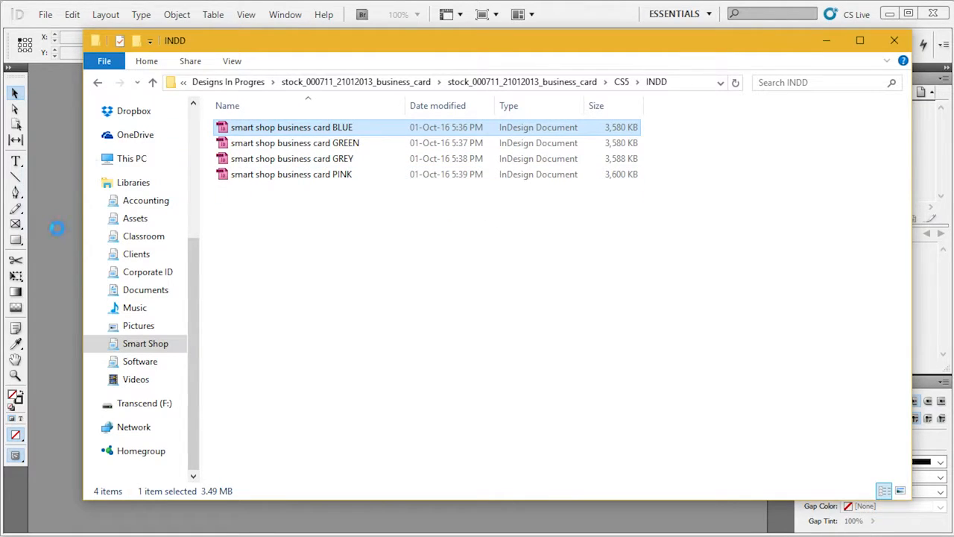
click(836, 40)
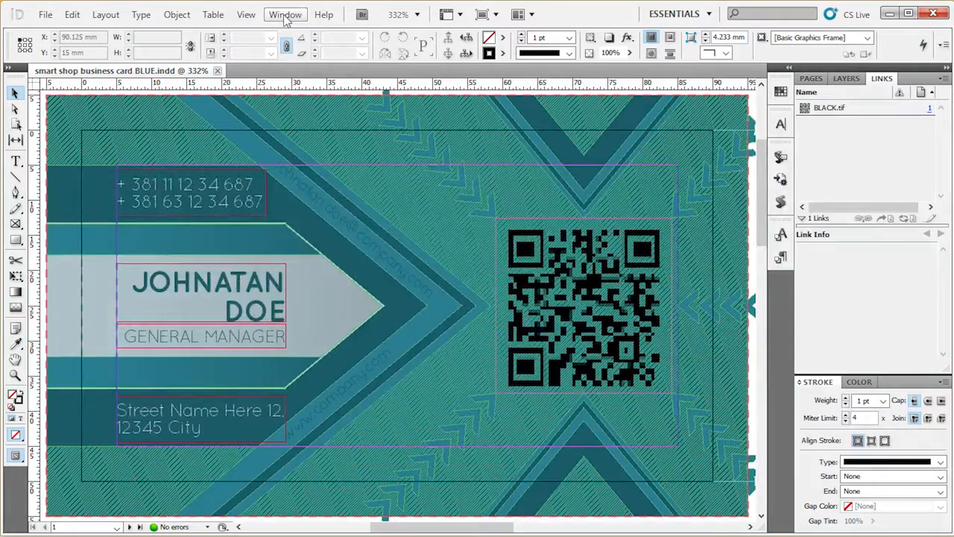
click(240, 16)
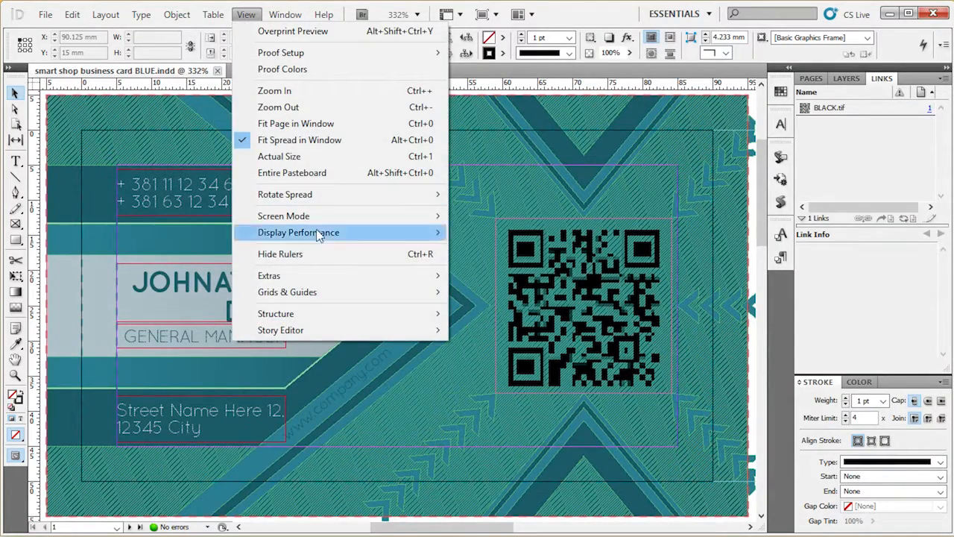
mouse_move(325, 276)
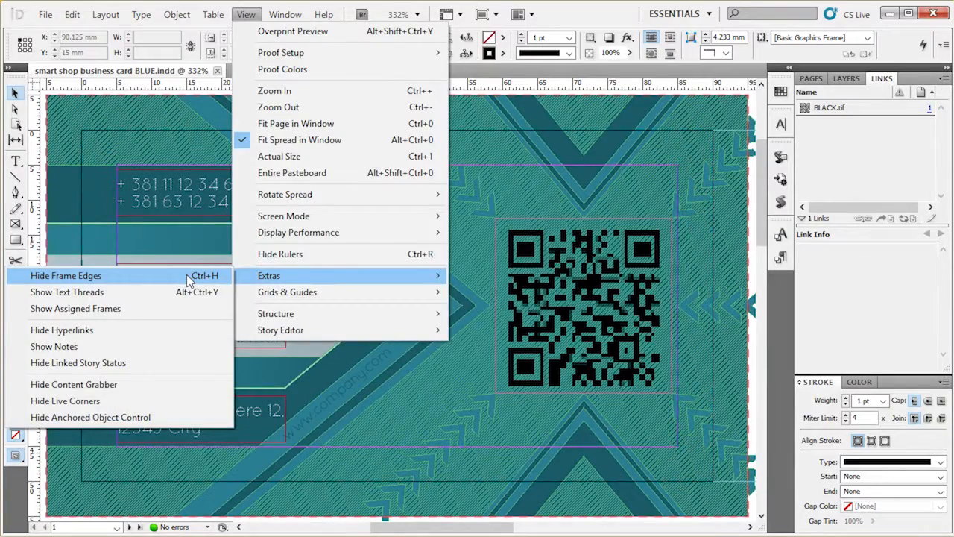
click(189, 277)
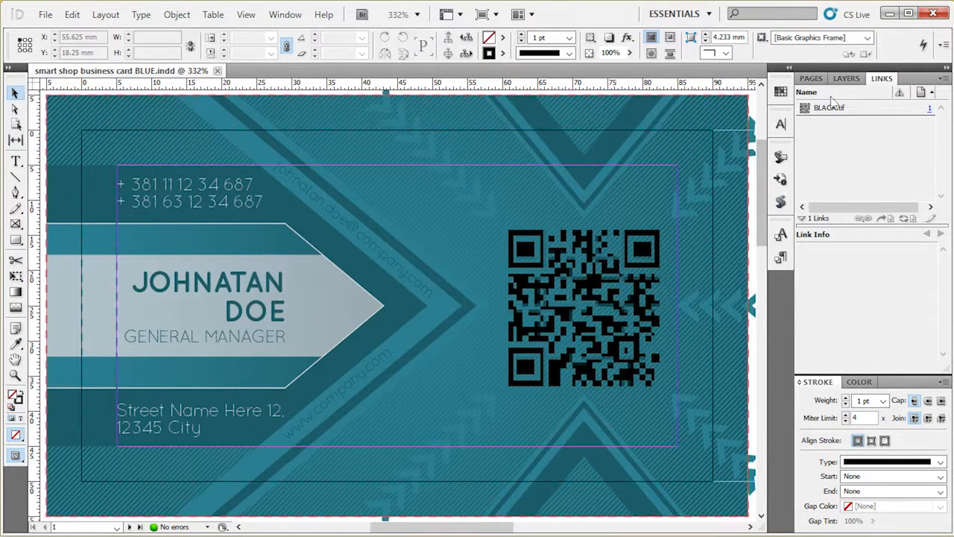
Show only the print info and info box layers, hiding the text, QR Code and design layers
click(843, 80)
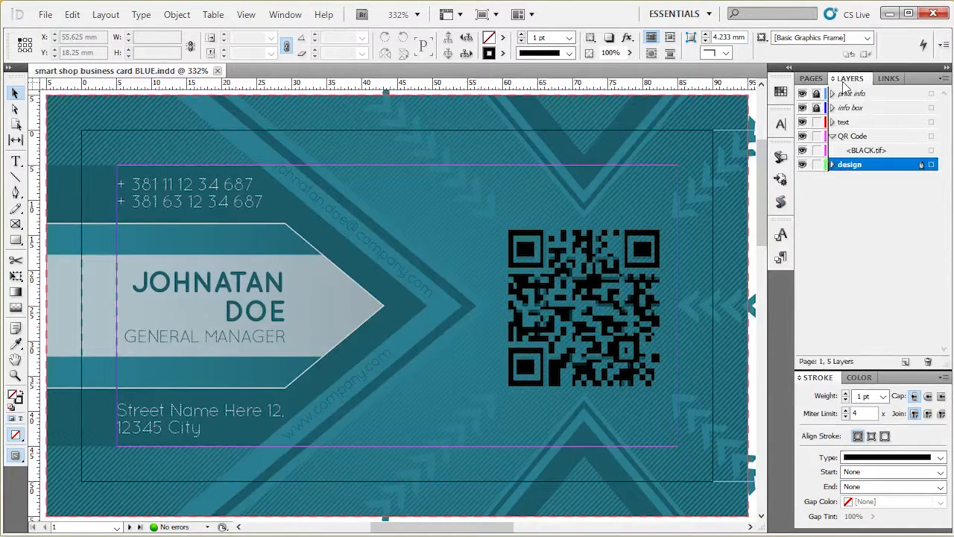
click(848, 94)
drag(856, 108, 856, 99)
click(858, 106)
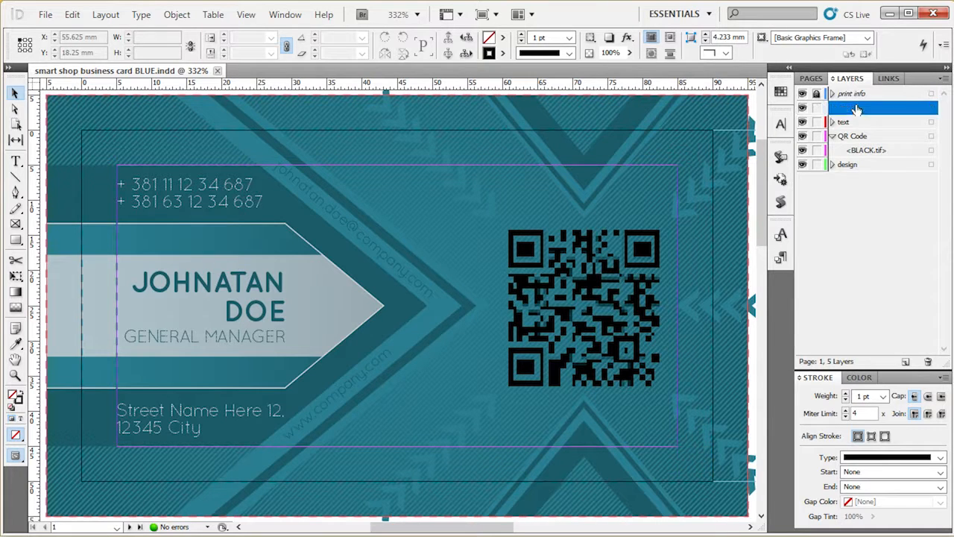
click(857, 96)
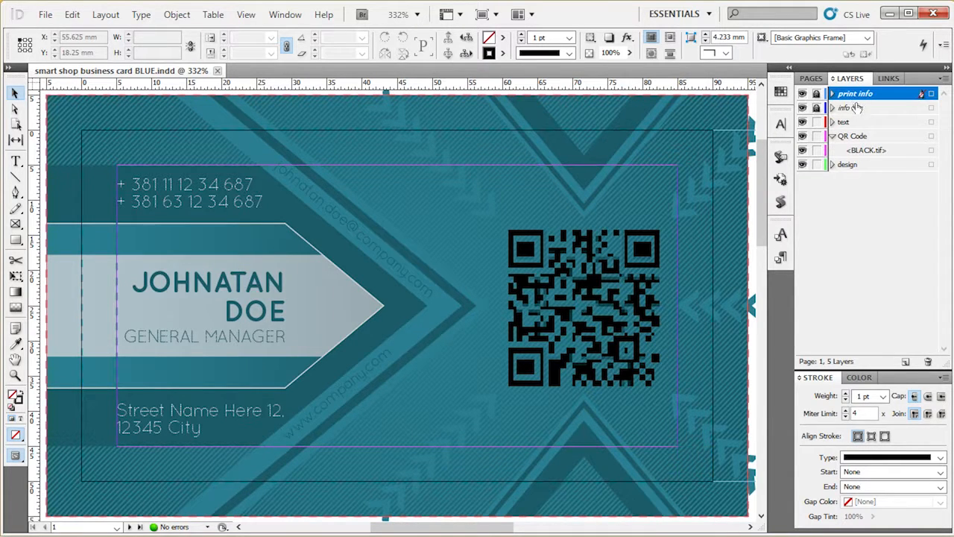
click(858, 109)
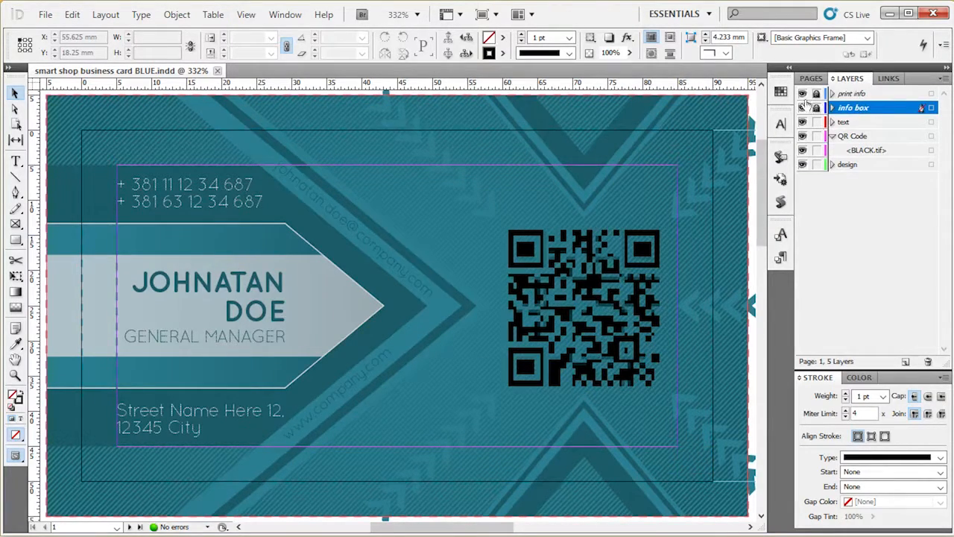
alt+click(804, 94)
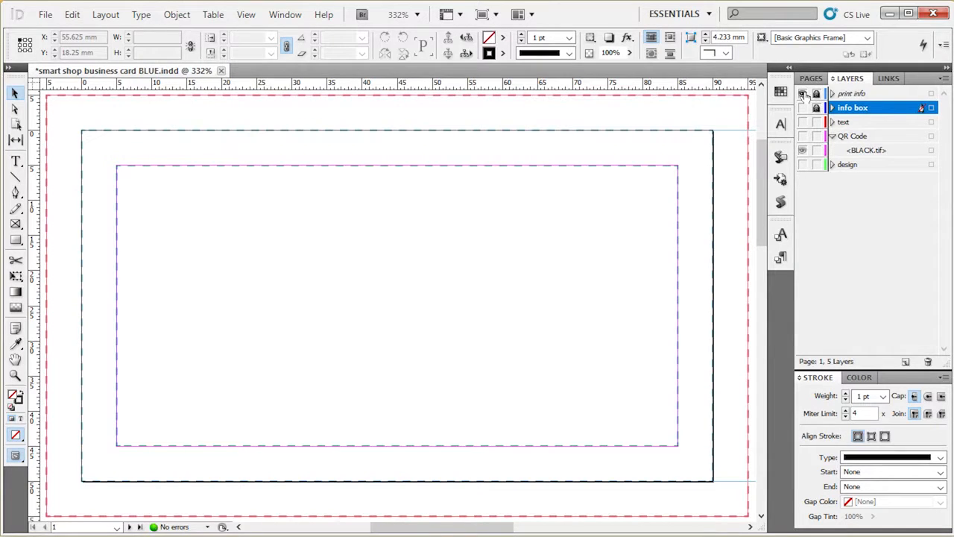
click(803, 108)
Examine the print specification box beside the business card, then return to the card area
key(space)
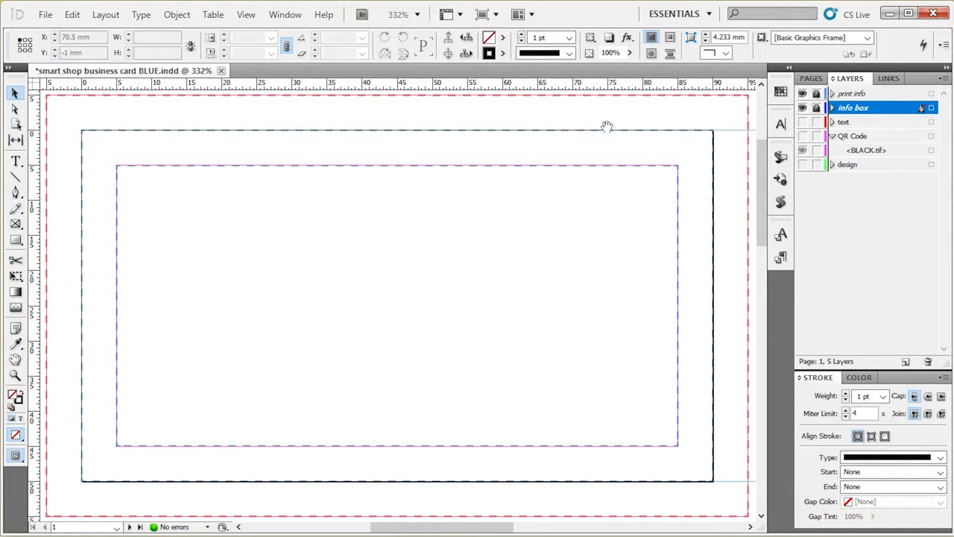
drag(597, 124, 309, 134)
drag(671, 184, 464, 172)
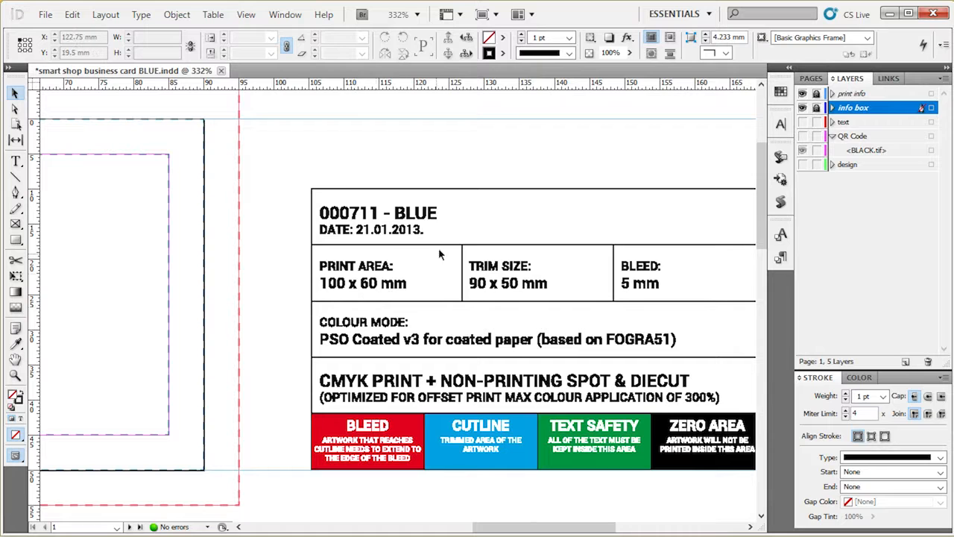
drag(173, 262, 481, 261)
drag(215, 253, 420, 269)
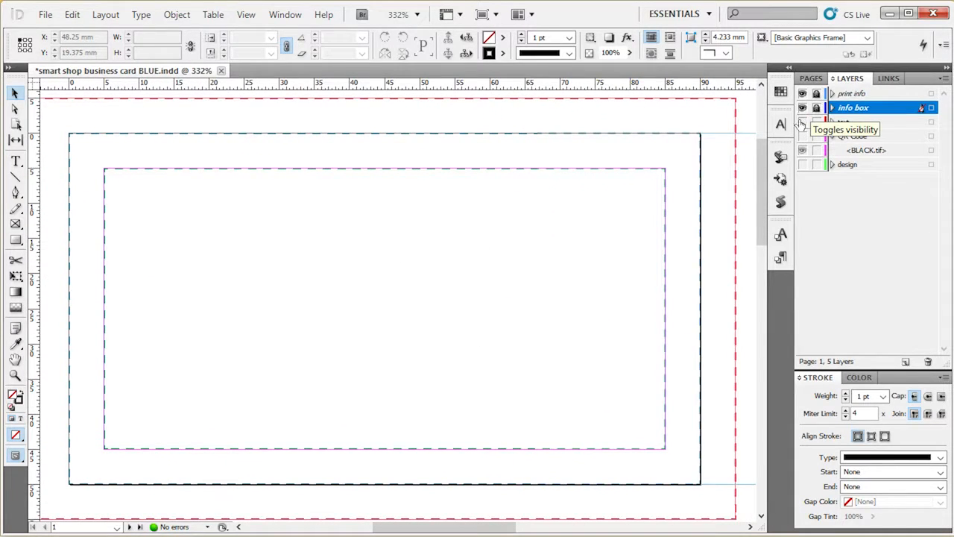
Make all layers visible again and collapse the QR Code layer's contents
alt+click(803, 109)
alt+click(802, 109)
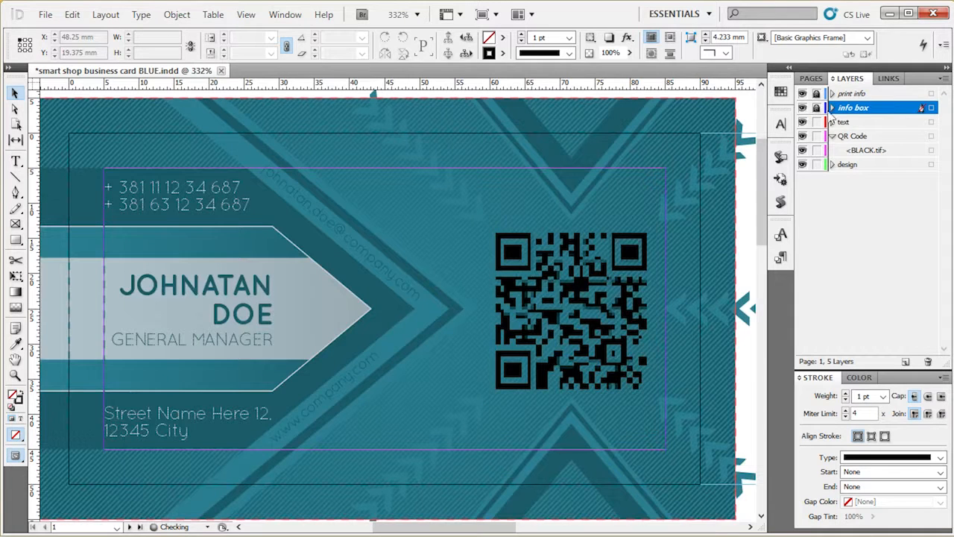
click(862, 95)
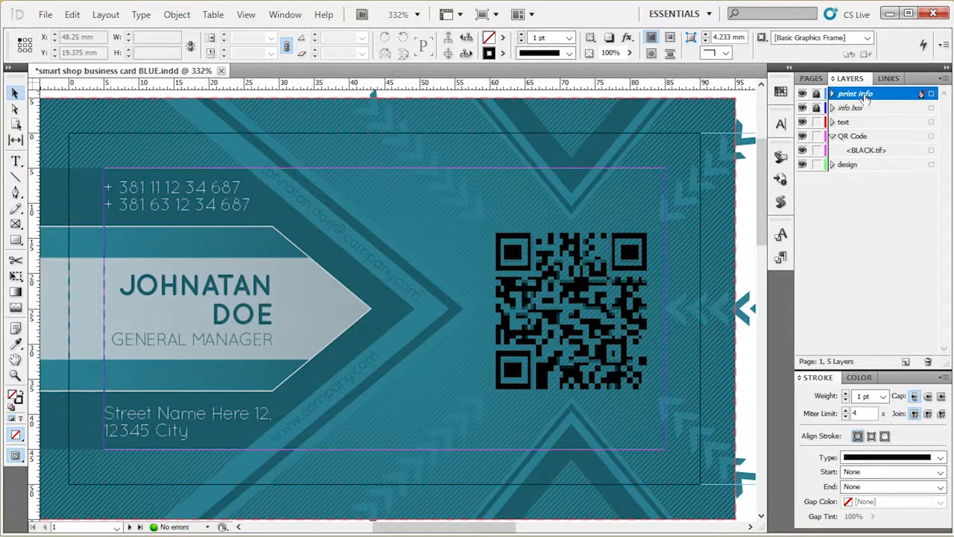
click(844, 137)
click(834, 135)
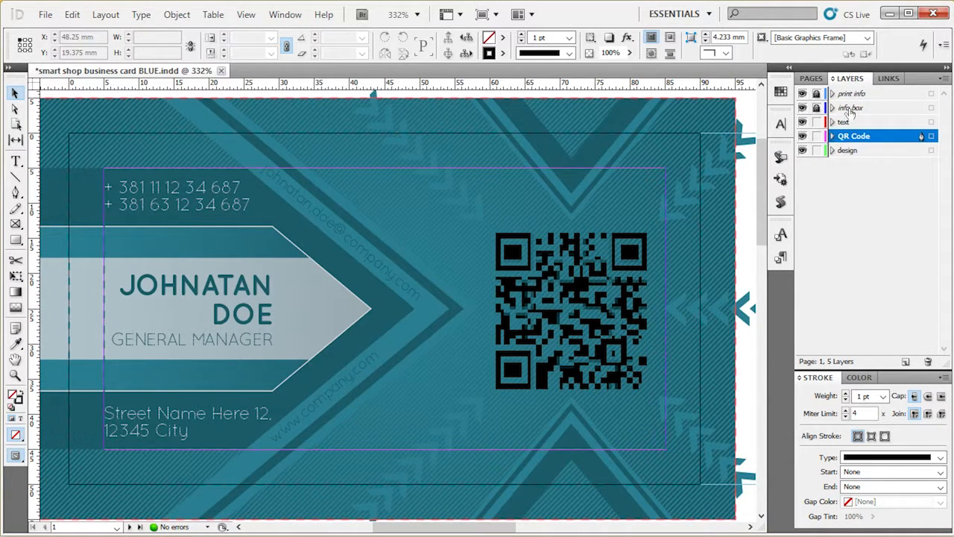
Go through the info box, text, QR Code and design layers one by one
click(850, 110)
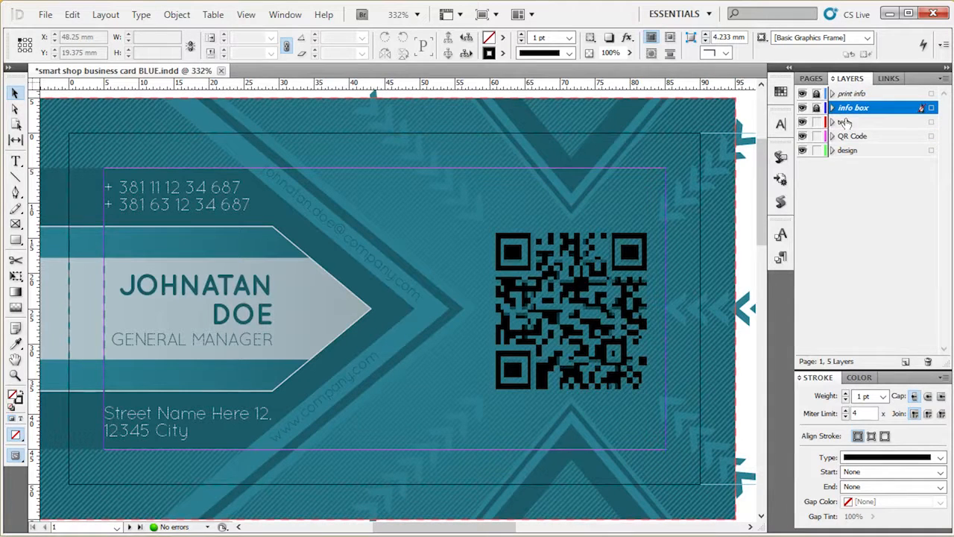
click(859, 123)
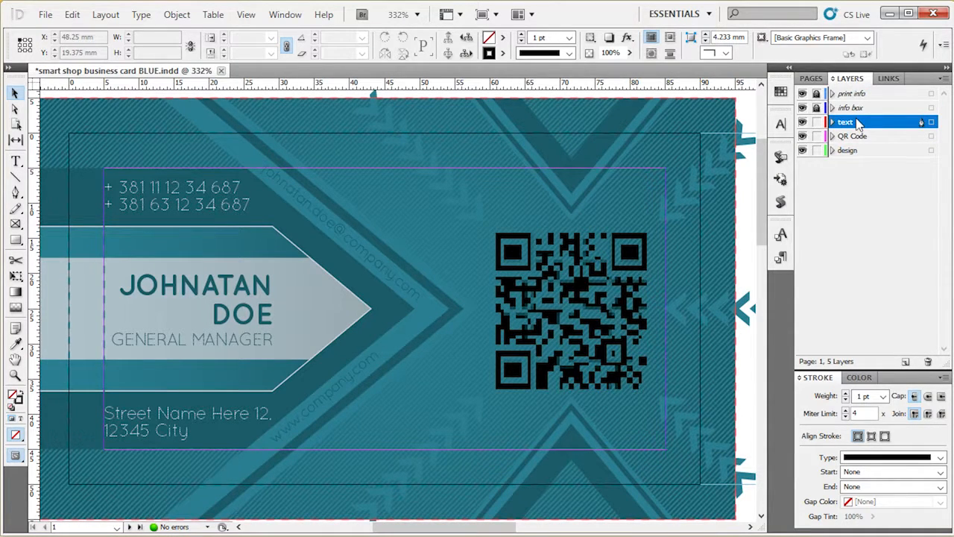
click(859, 136)
click(857, 151)
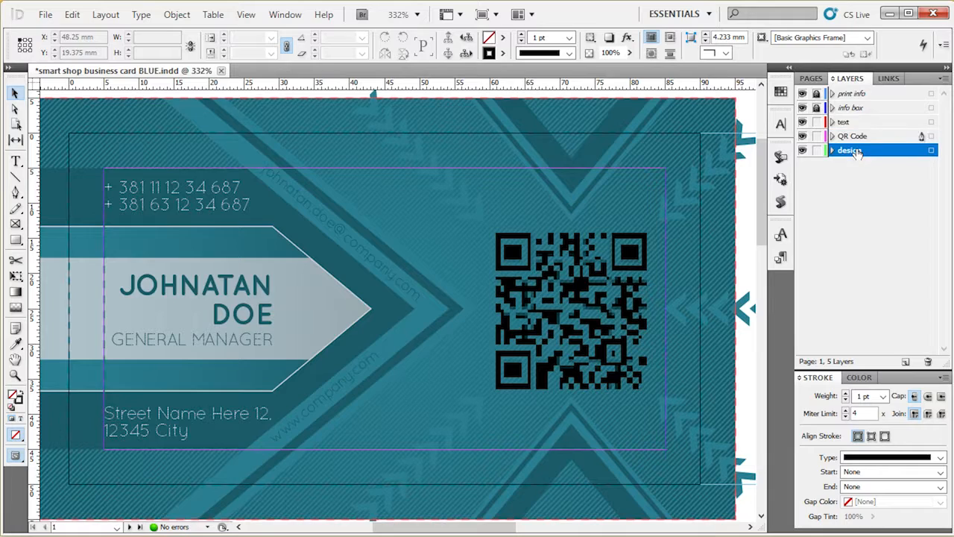
Relink the card's QR code image to the BLACK file in the QR CODE folder and deselect it
click(633, 285)
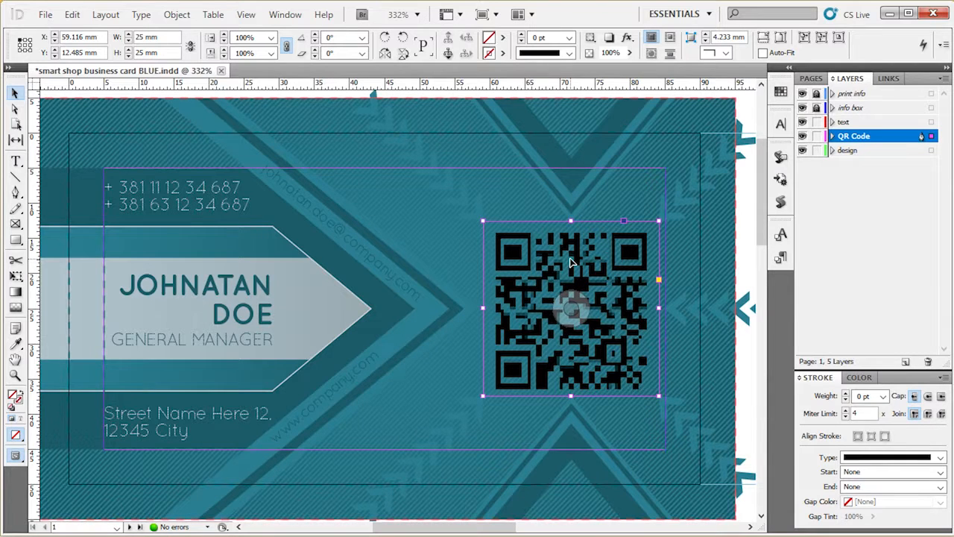
click(884, 79)
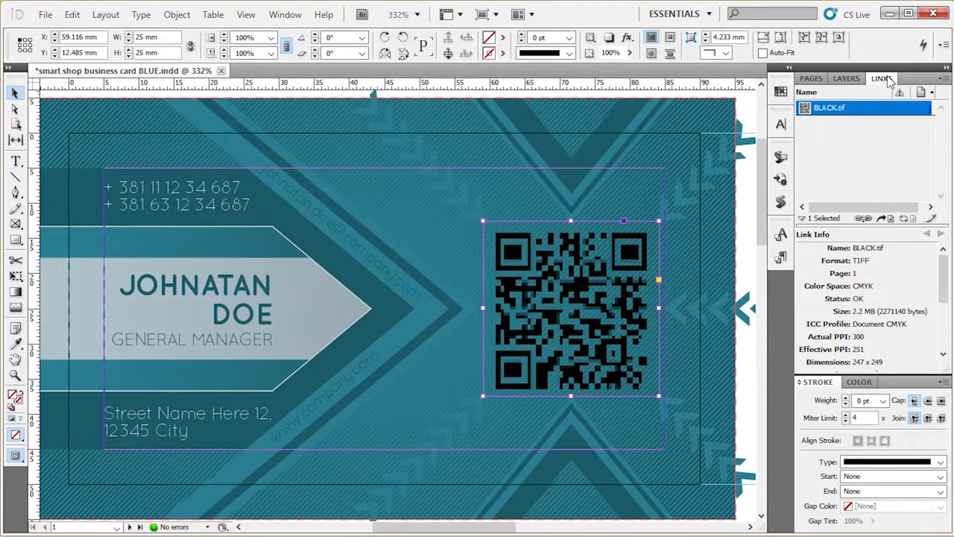
click(298, 16)
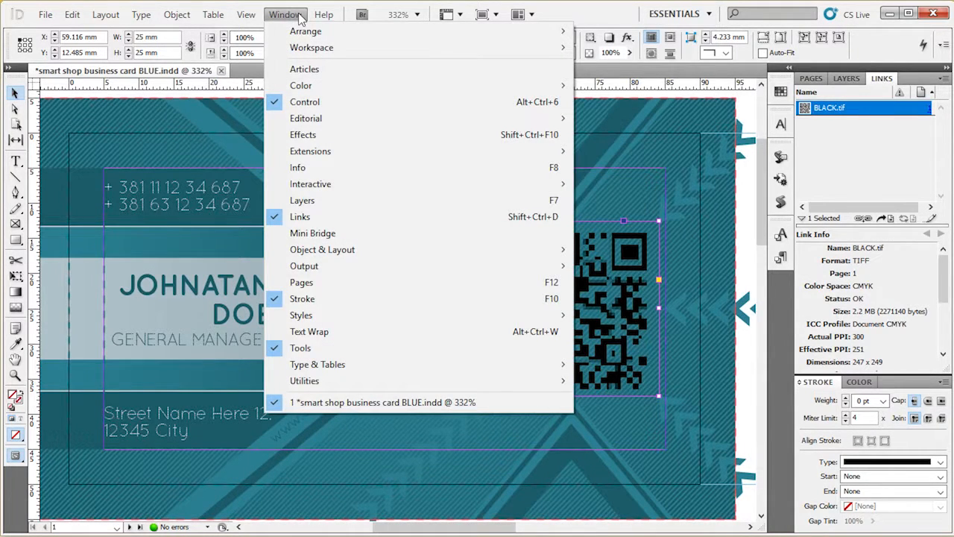
click(902, 134)
click(814, 112)
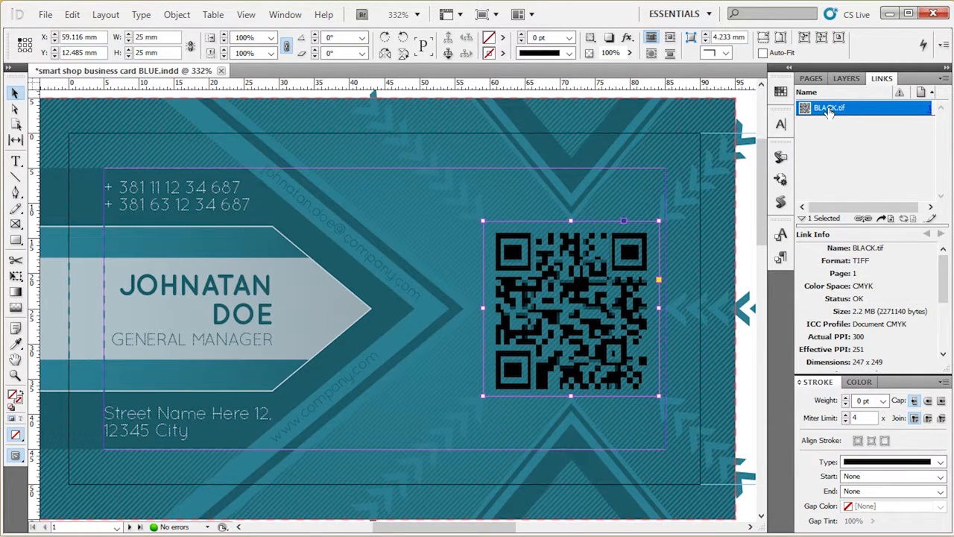
right_click(805, 111)
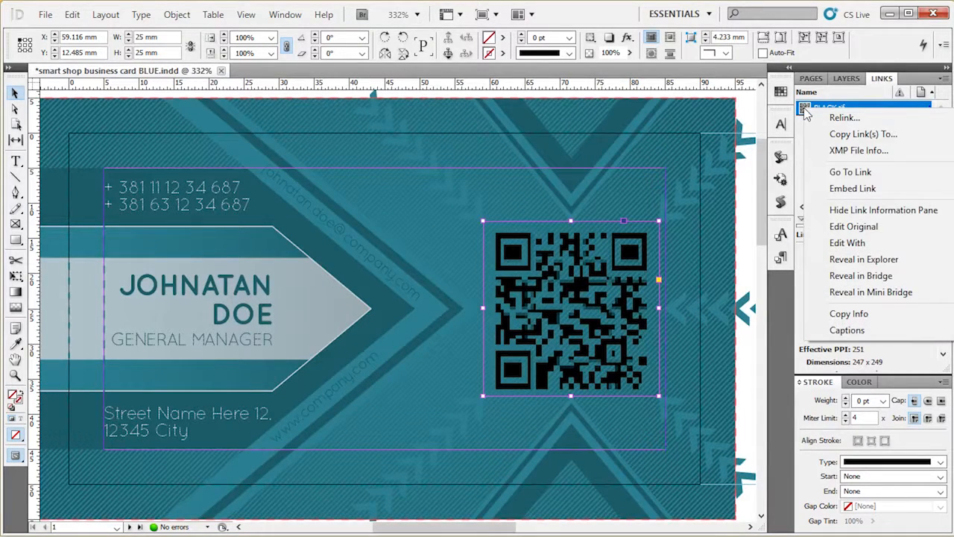
click(845, 120)
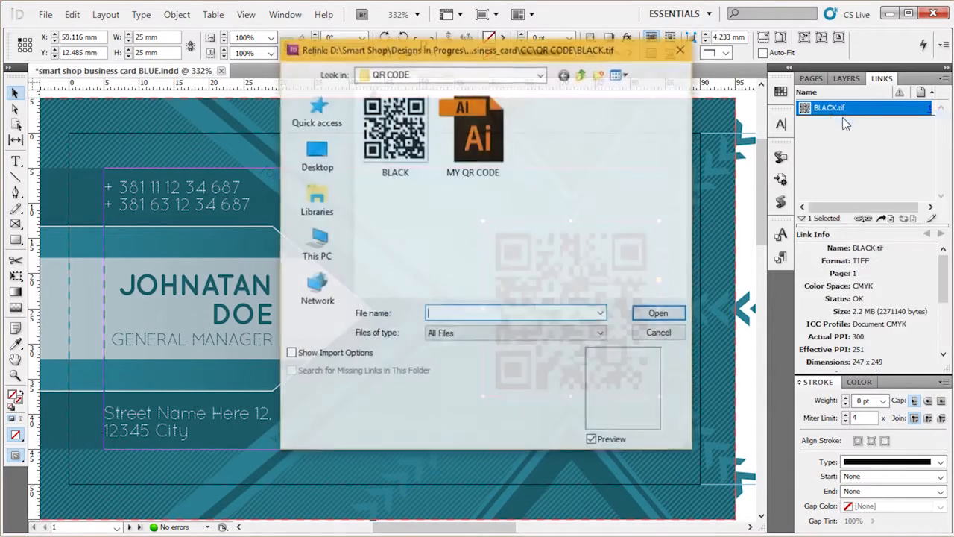
double_click(412, 128)
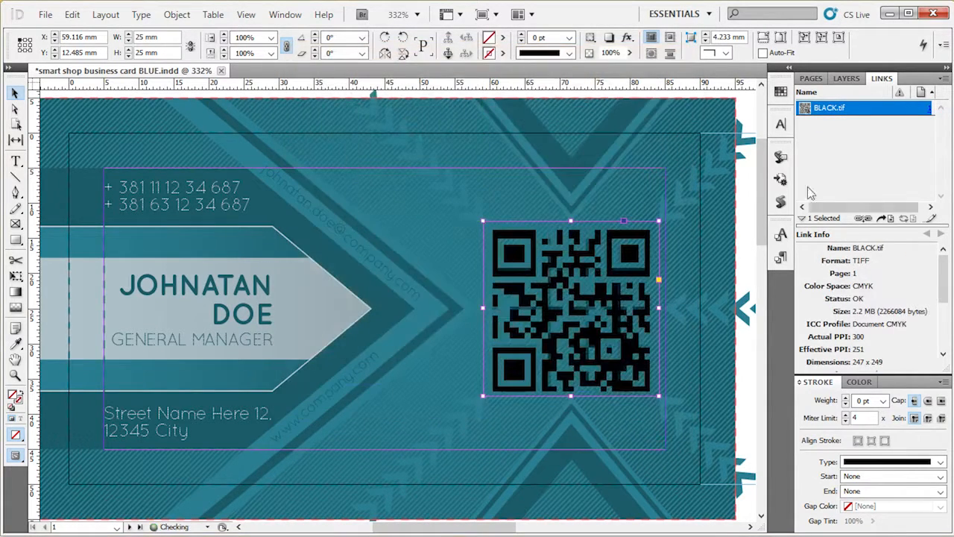
click(751, 111)
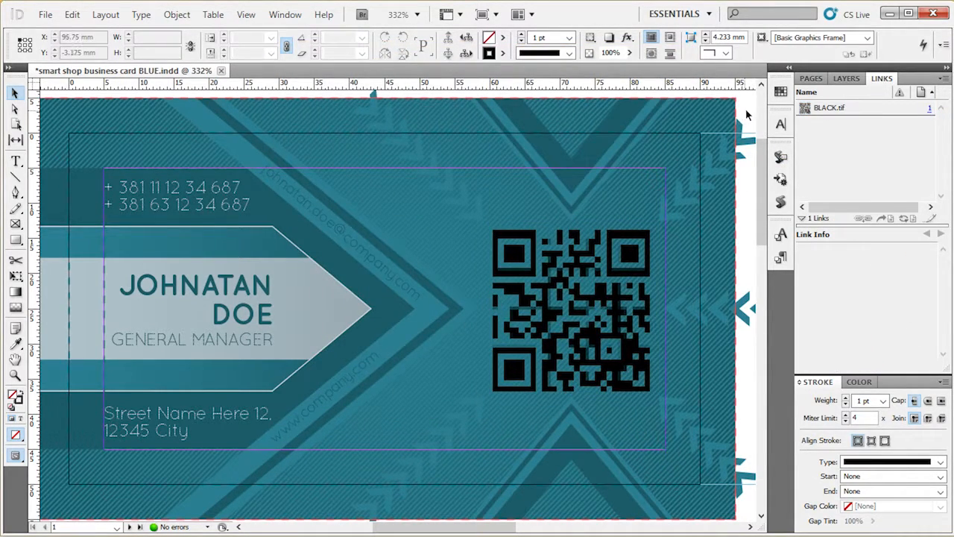
Try a green fill of RGB 54, 177, 112 on the dark arrow shape behind the contact details
click(811, 79)
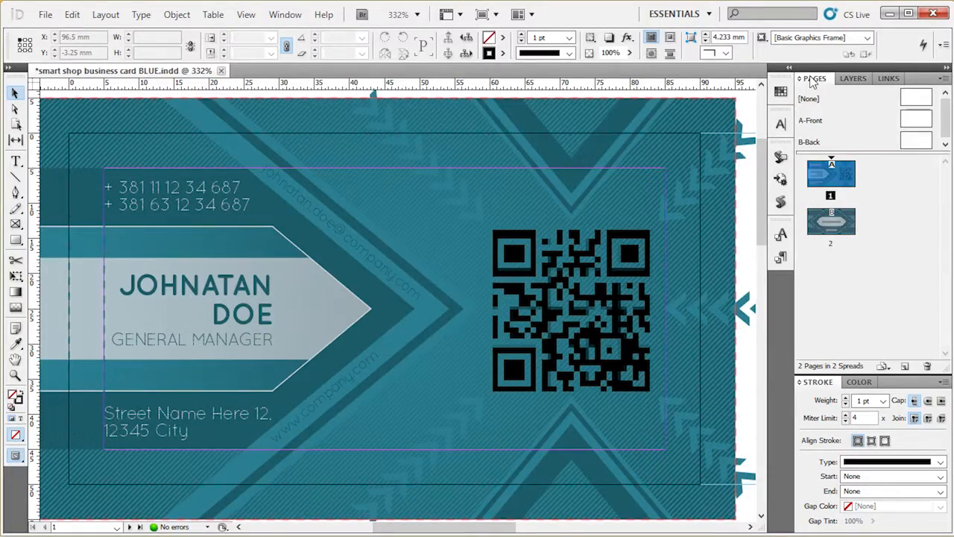
drag(455, 260, 481, 265)
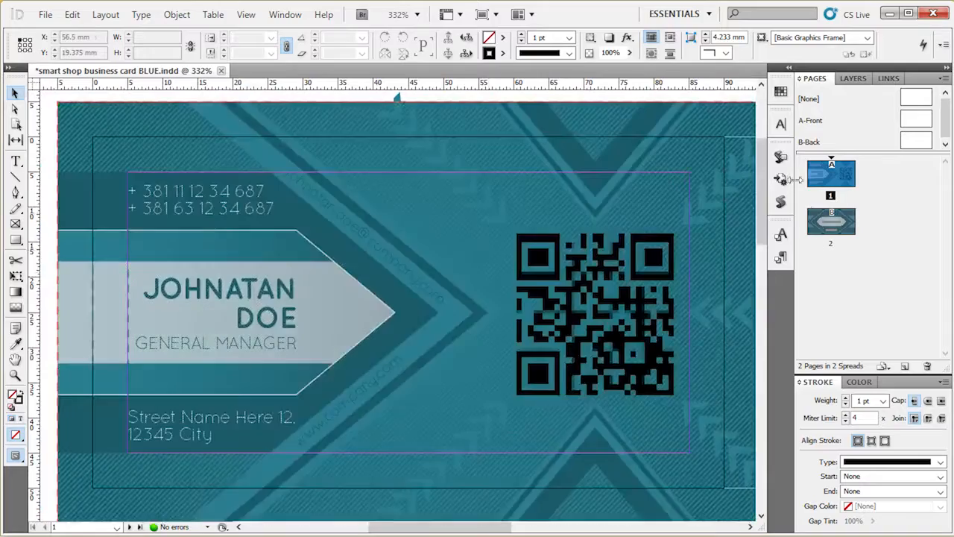
click(209, 245)
click(104, 190)
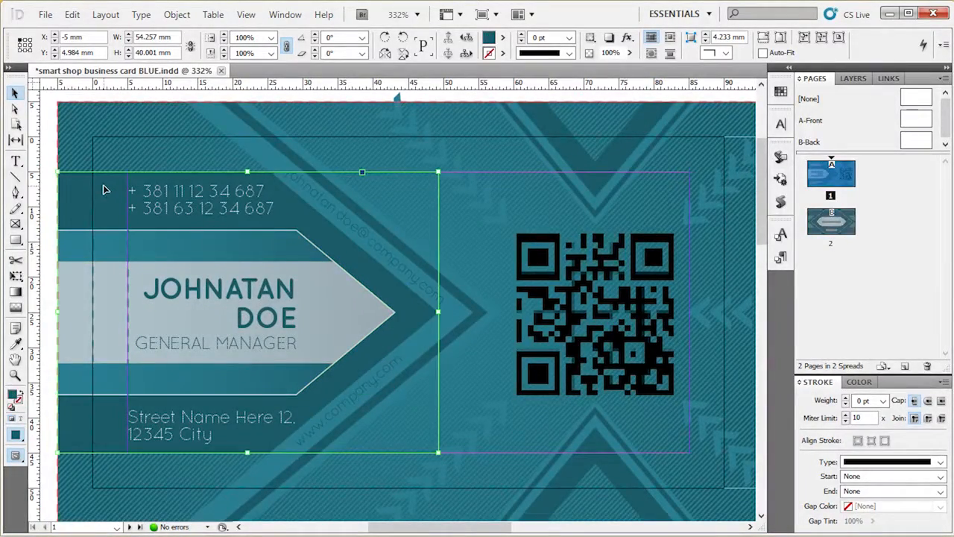
double_click(15, 395)
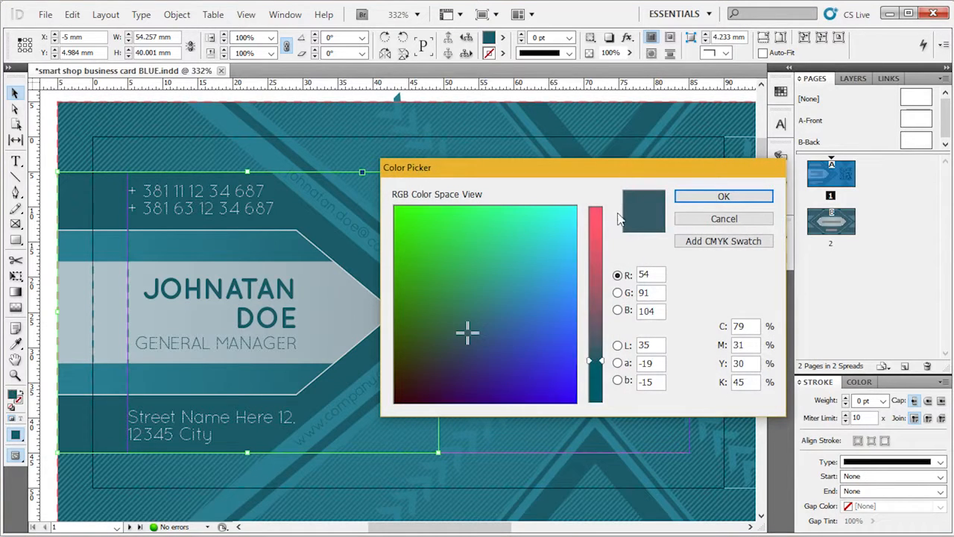
mouse_move(468, 333)
mouse_down()
mouse_move(481, 320)
mouse_move(474, 266)
mouse_up()
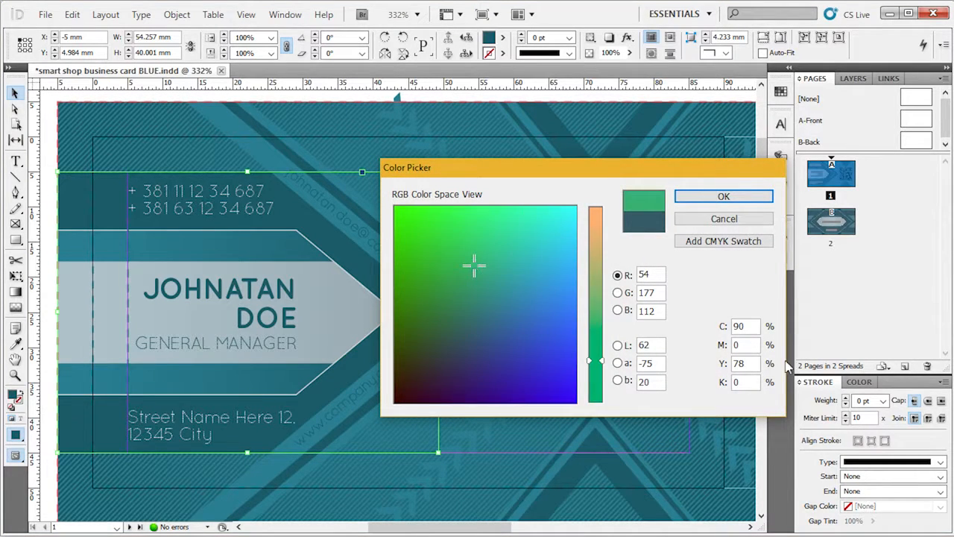
click(755, 219)
click(533, 263)
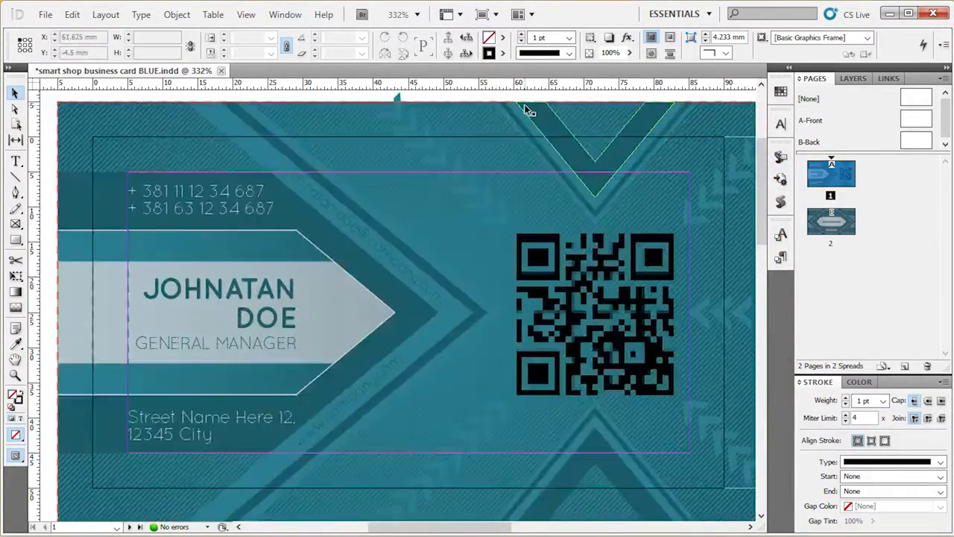
click(529, 98)
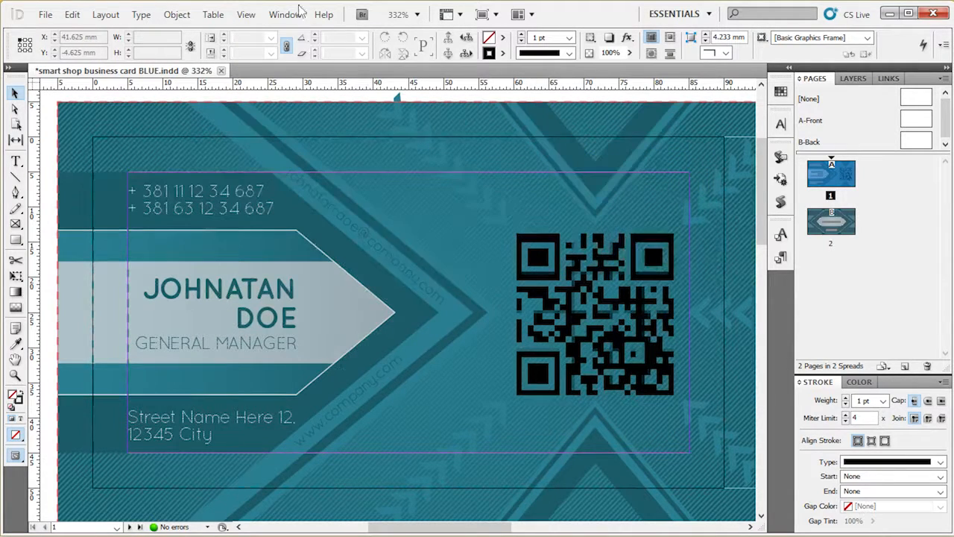
Redefine the C=79 M=31 Y=30 K=10 swatch as red with C=0, M=100, Y=100, K=10
click(287, 15)
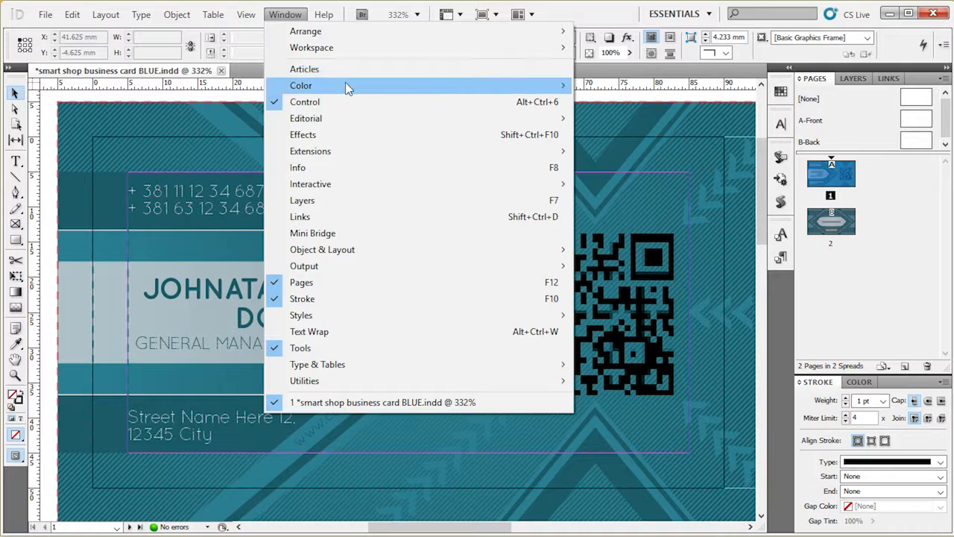
mouse_move(345, 84)
click(220, 117)
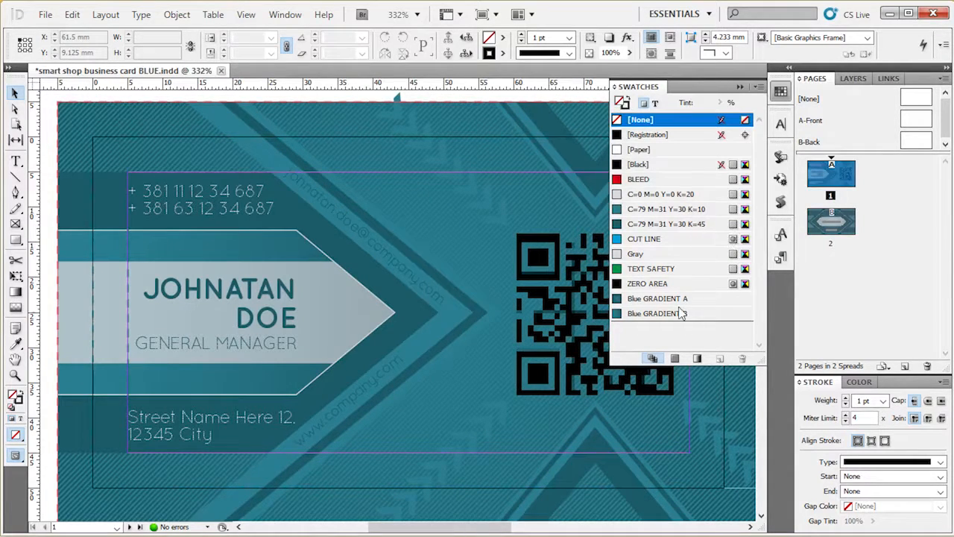
double_click(711, 212)
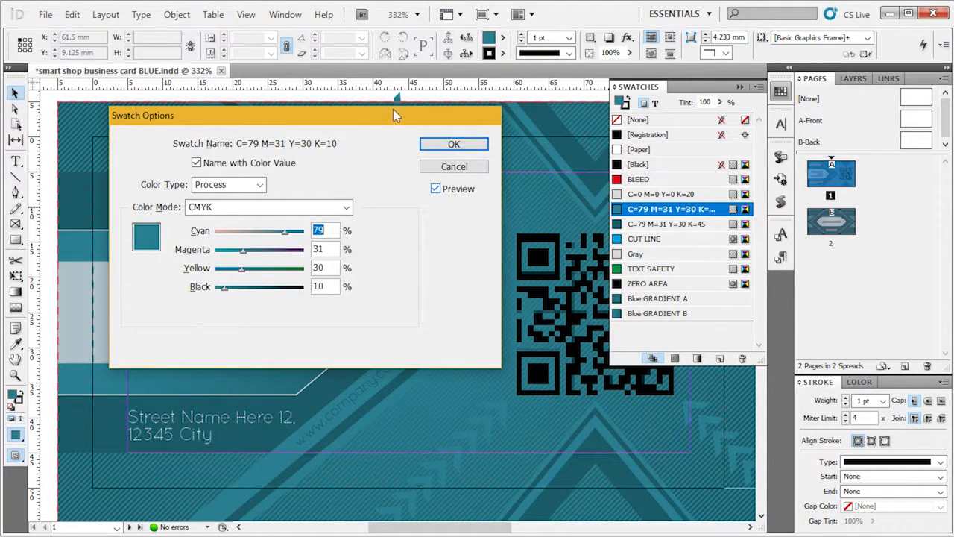
drag(389, 112, 571, 129)
drag(462, 253, 442, 257)
double_click(503, 249)
text(0)
key(Tab)
text(100)
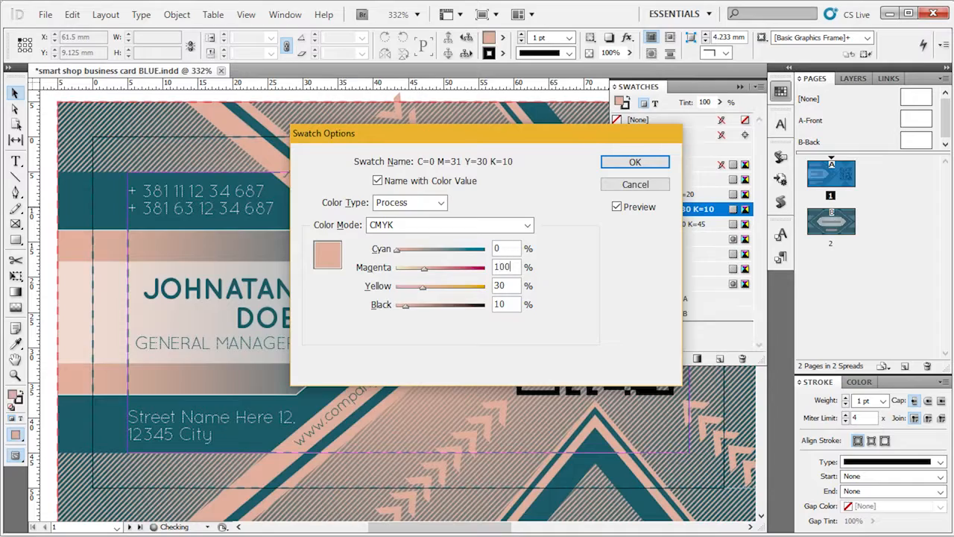
key(Tab)
text(100)
key(Tab)
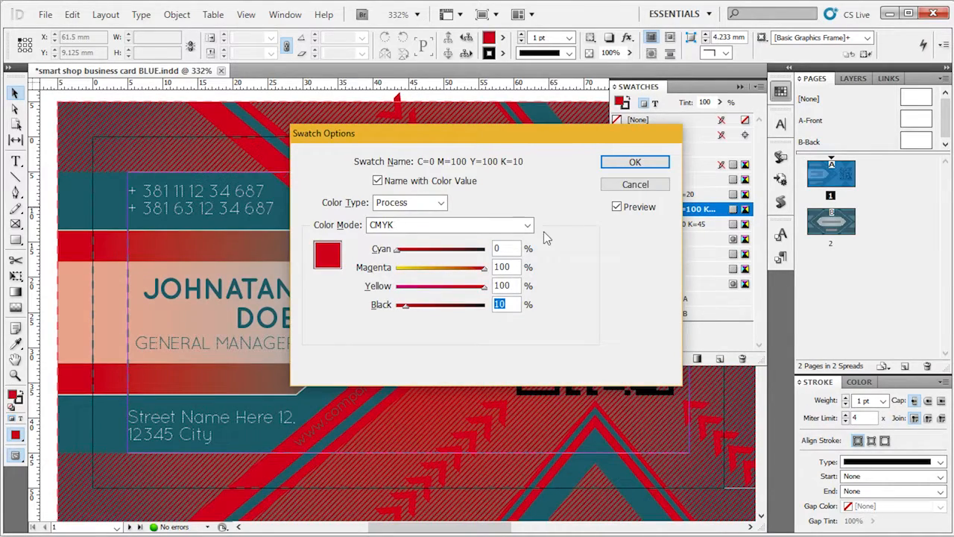
click(634, 163)
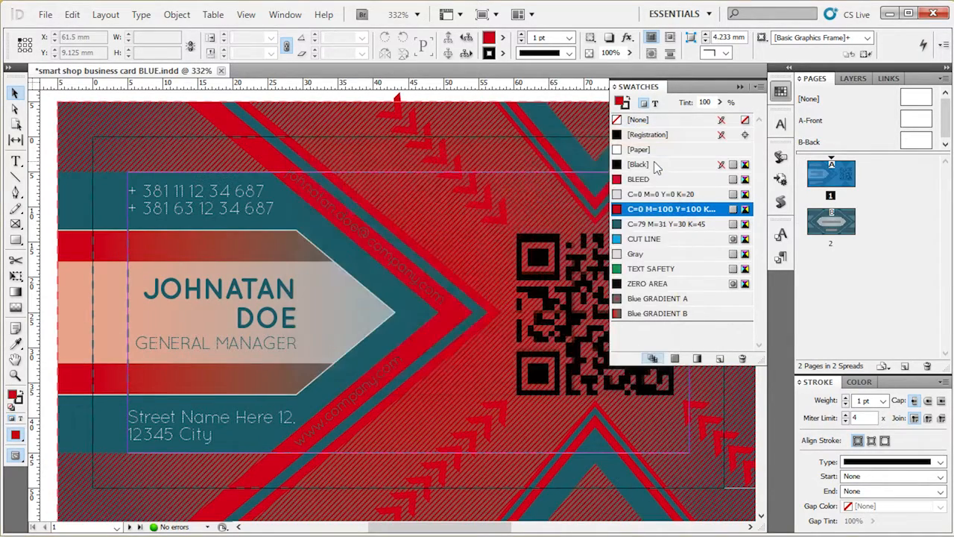
Redefine the darker C=79 M=31 Y=30 K=45 swatch as C=0, M=100, Y=100, keeping its black value
double_click(708, 224)
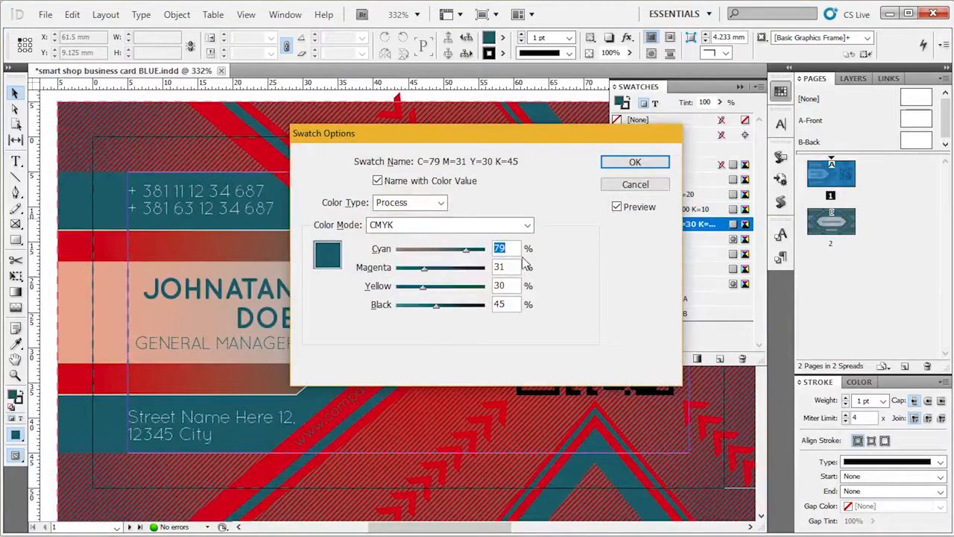
text(0)
key(Tab)
text(100)
key(Tab)
text(100)
key(Tab)
key(Return)
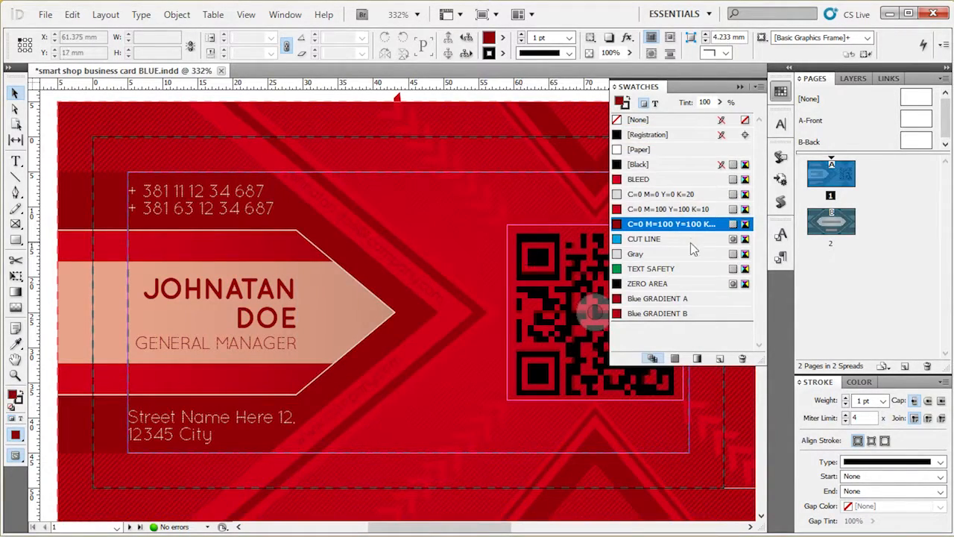
Hide the swatches and look over the recolored front of the card down to its lower edge
click(779, 93)
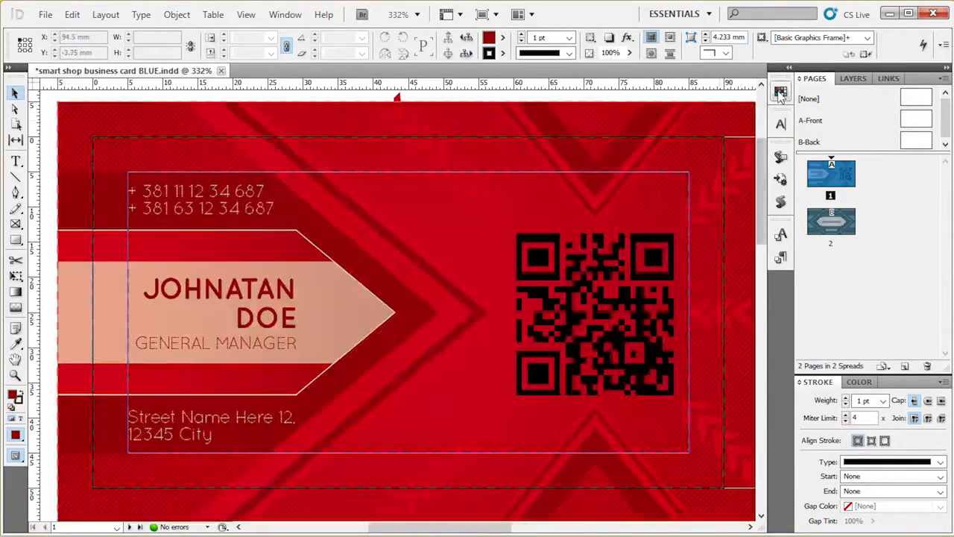
click(780, 91)
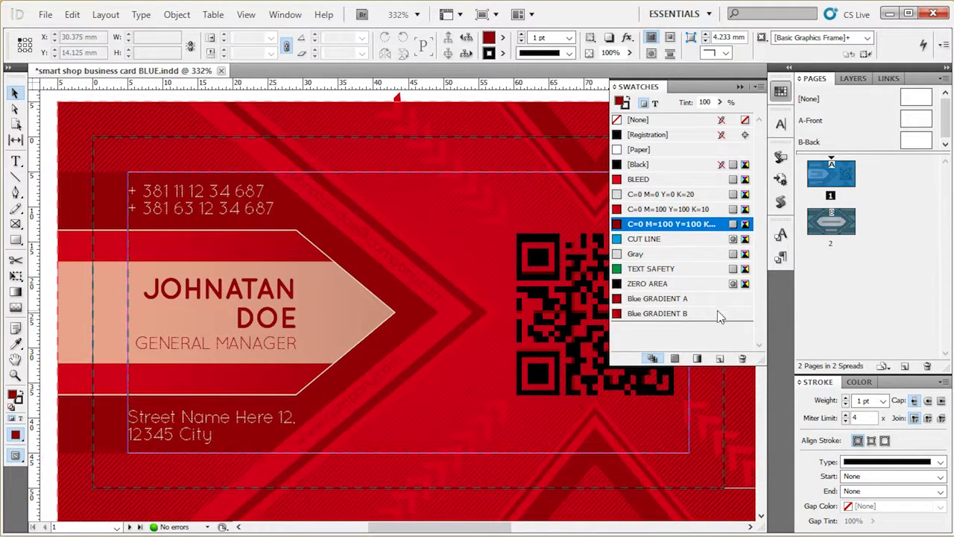
click(781, 91)
scroll(518, 294, down, 15)
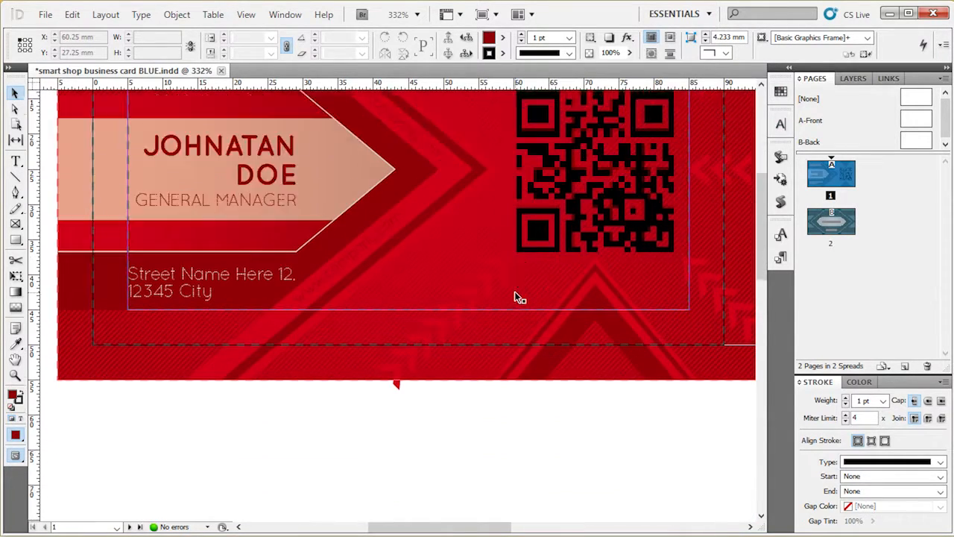
scroll(515, 297, down, 4)
scroll(515, 296, up, 12)
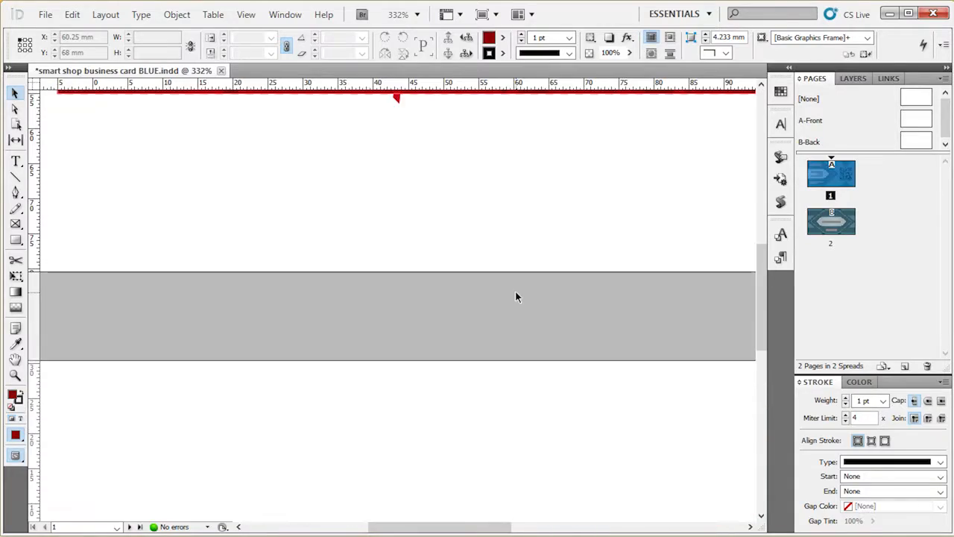
scroll(515, 297, up, 5)
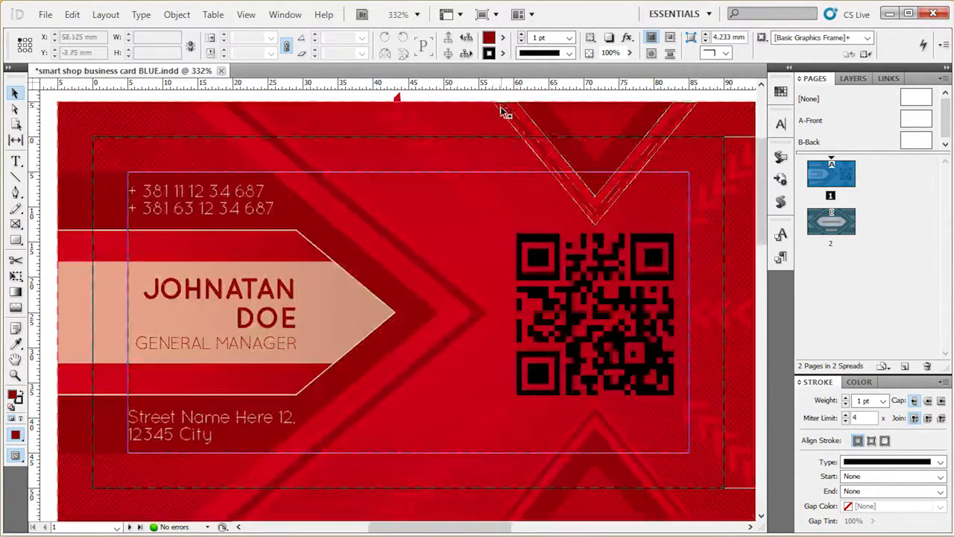
Try the [Paper] swatch as the fill of the name's text frame and undo that fill
click(269, 312)
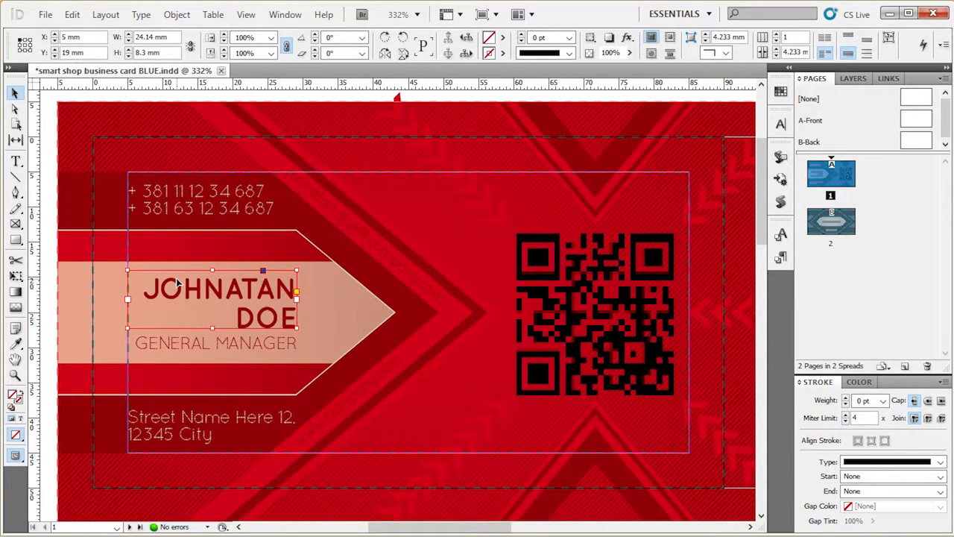
click(781, 90)
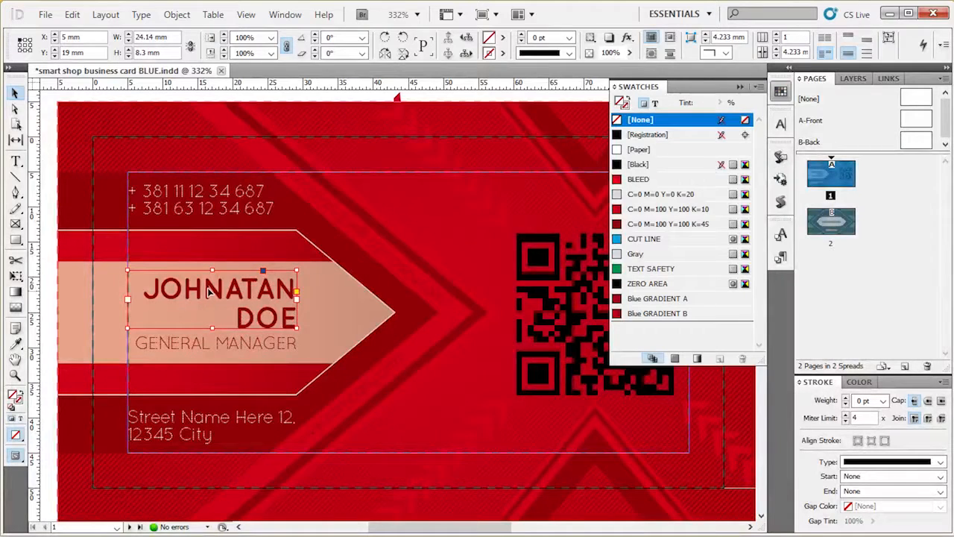
click(672, 151)
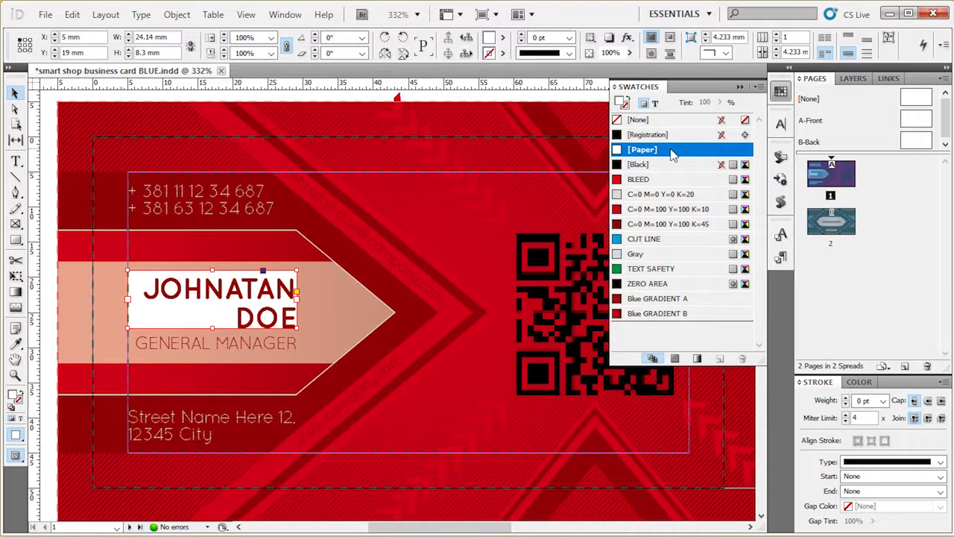
key(ctrl+y)
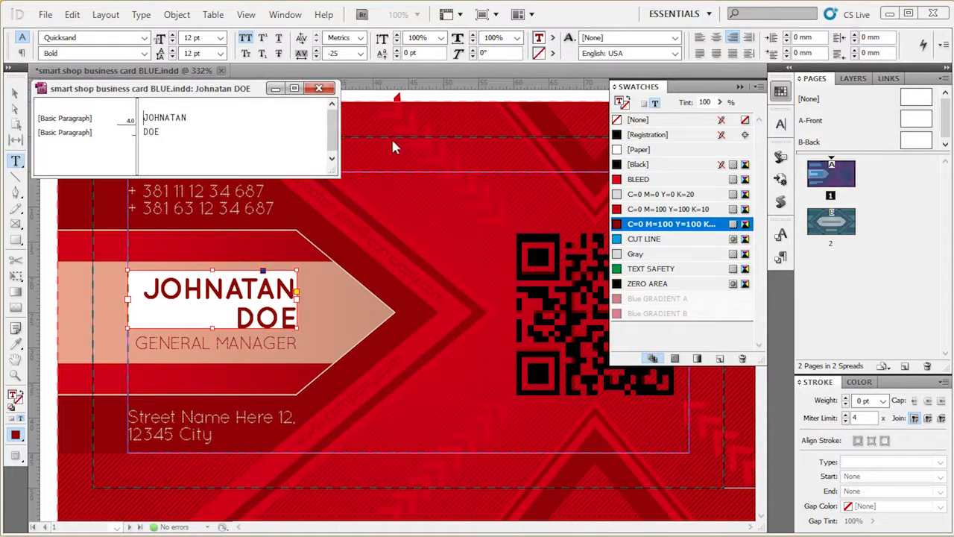
click(318, 88)
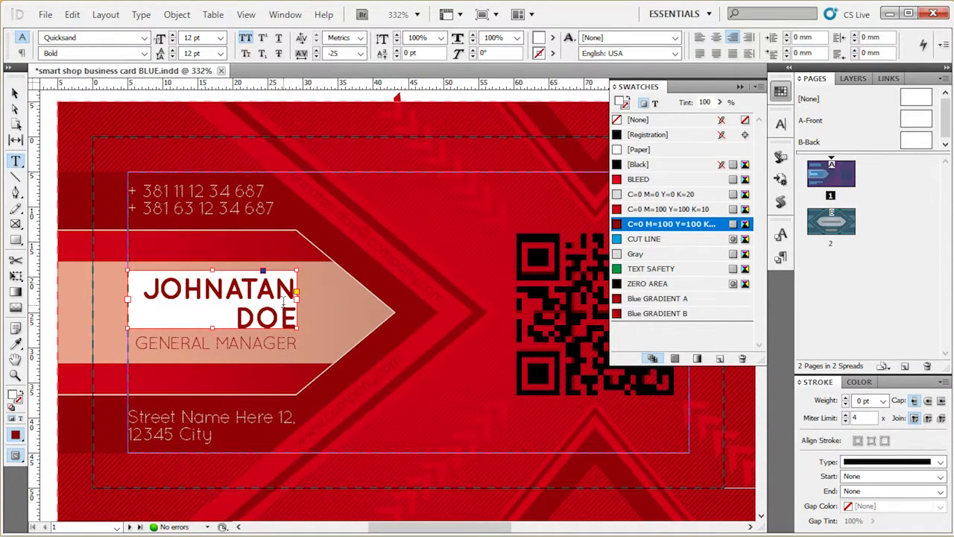
click(72, 14)
click(77, 32)
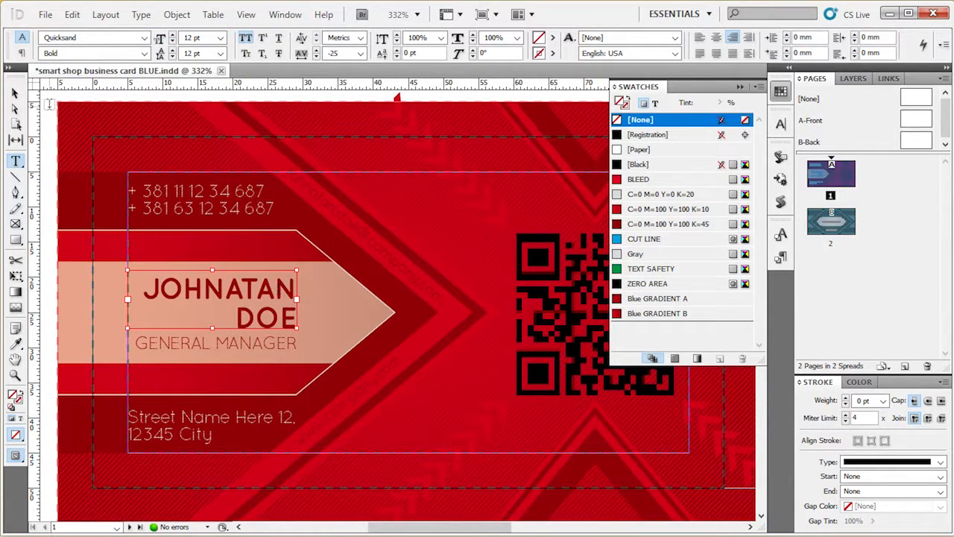
Try the [Paper] swatch on the name's text, restore the C=0 M=100 Y=100 K=45 swatch and deselect the frame
click(15, 93)
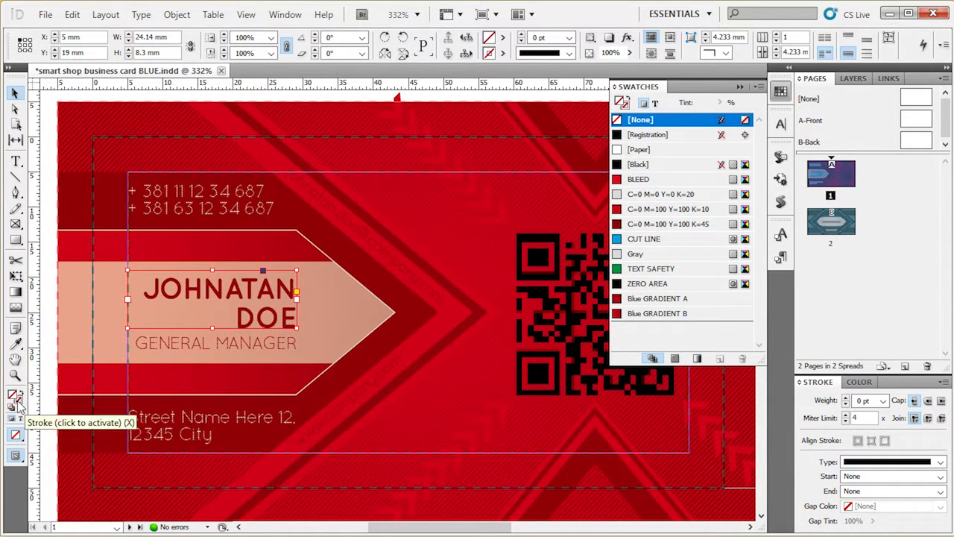
click(21, 424)
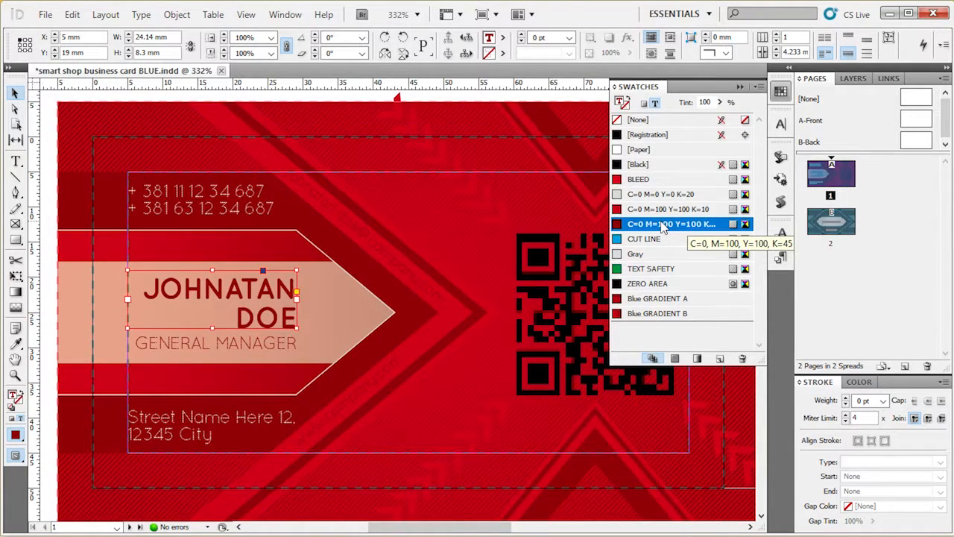
click(676, 150)
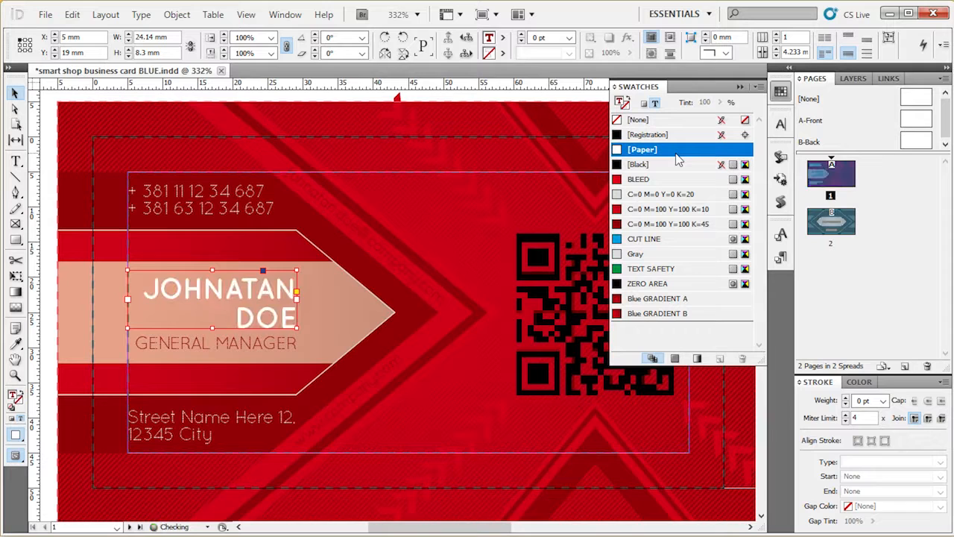
click(663, 211)
click(663, 225)
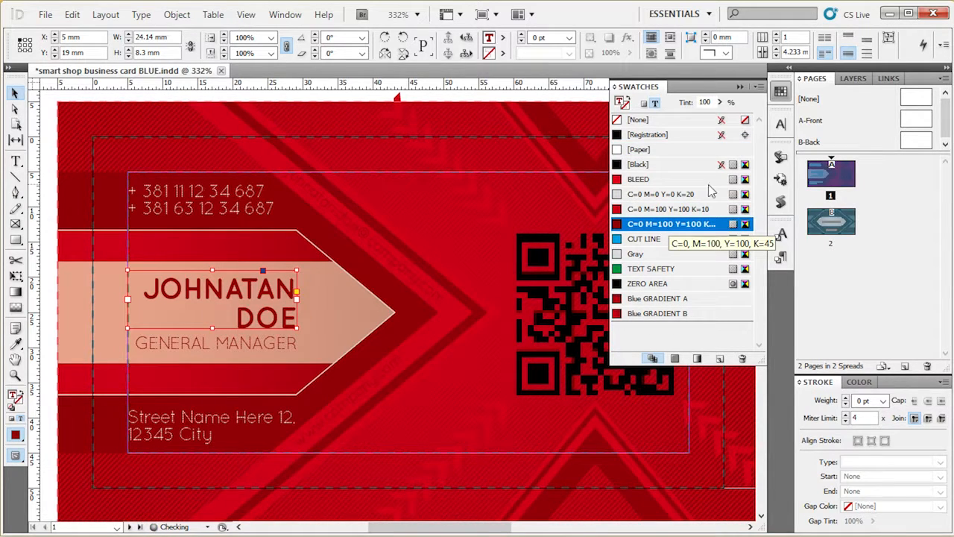
click(783, 90)
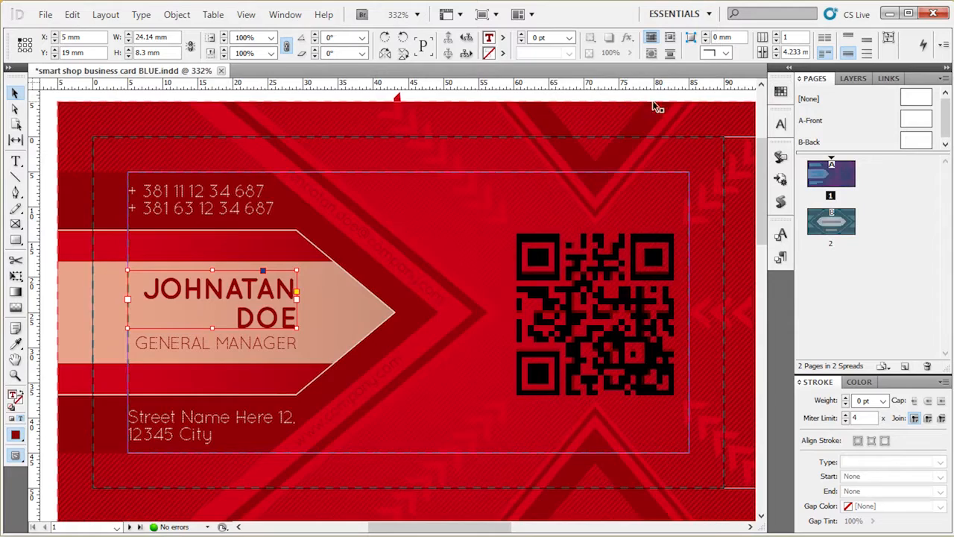
click(618, 100)
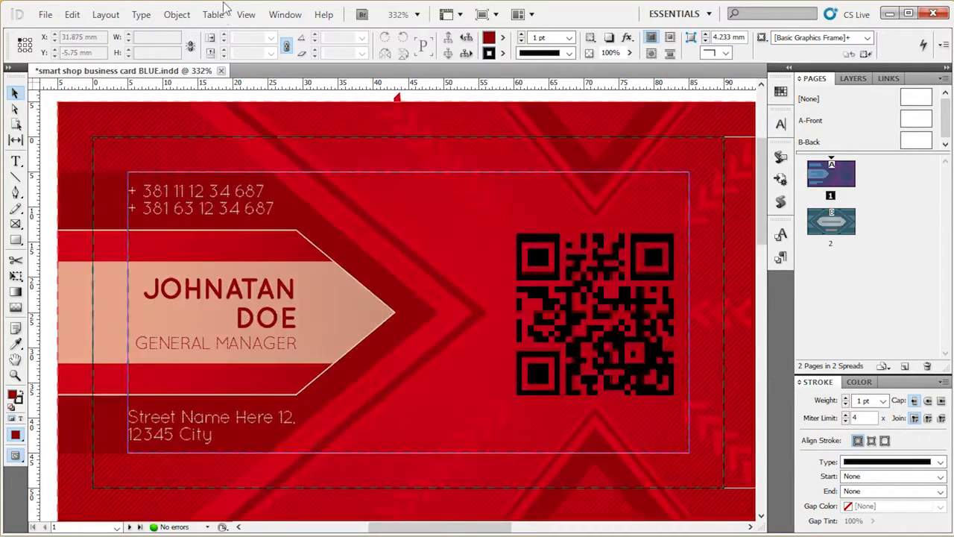
Check the character formatting of the name text, including its font, style, size and tracking
click(286, 15)
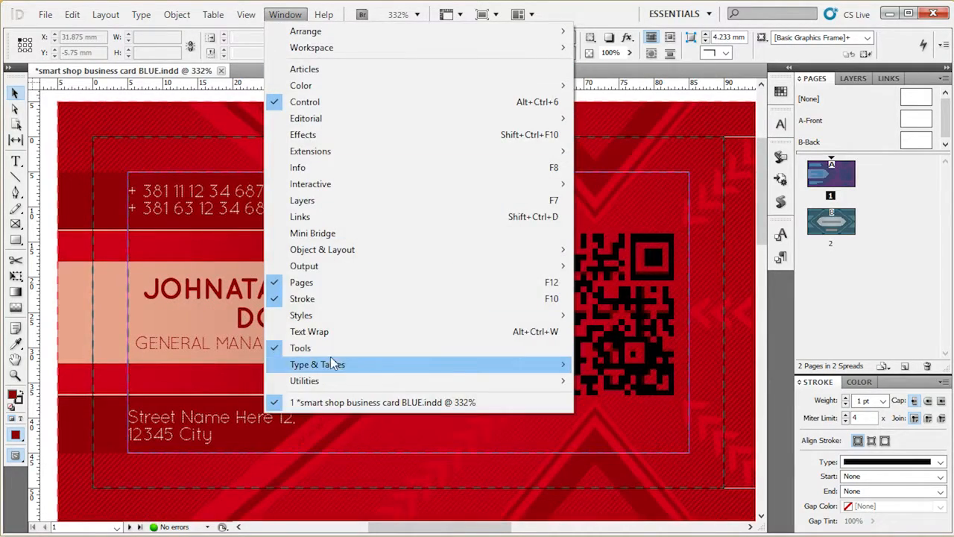
mouse_move(337, 370)
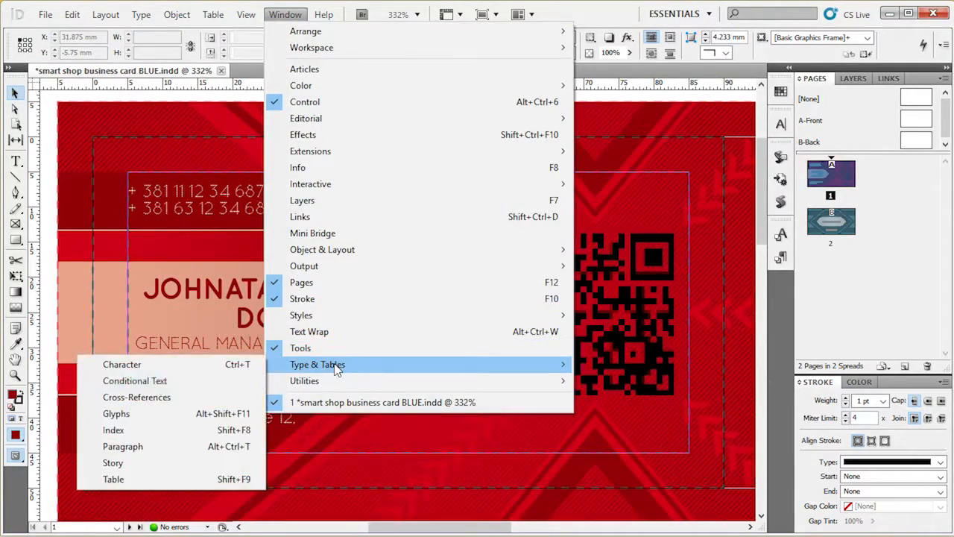
click(107, 367)
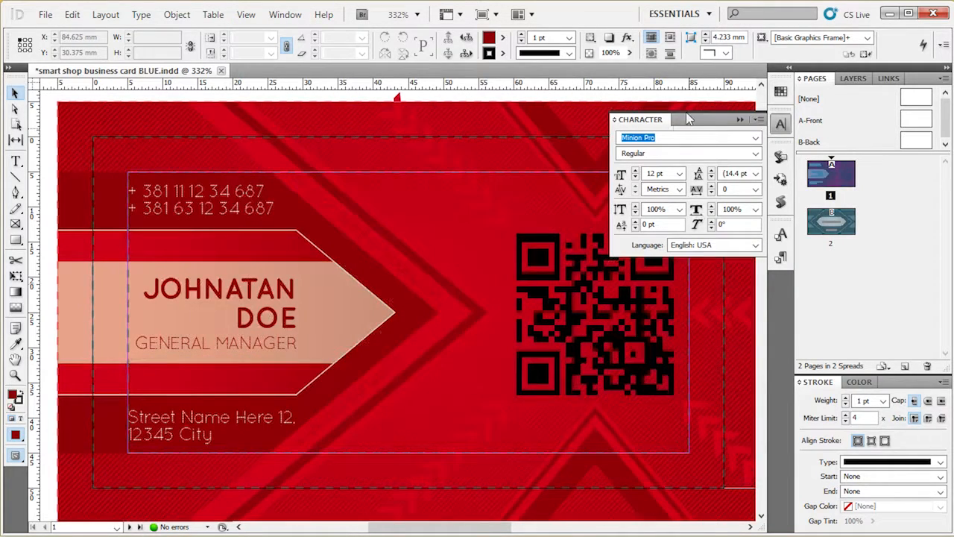
click(236, 290)
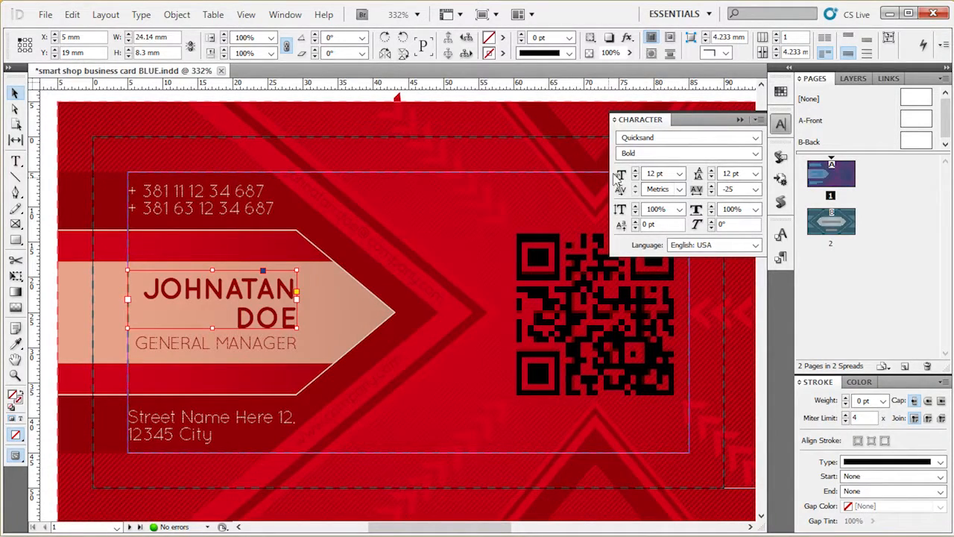
click(781, 125)
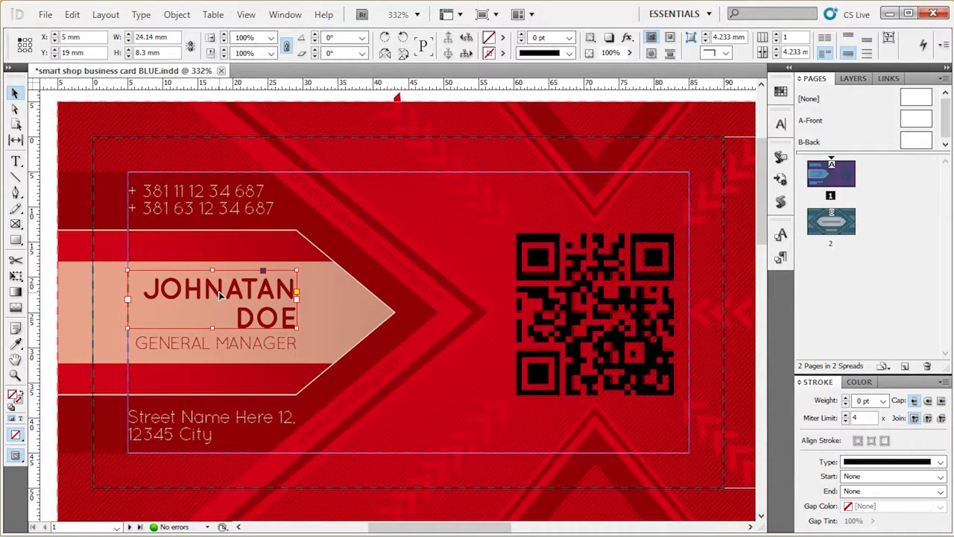
double_click(220, 296)
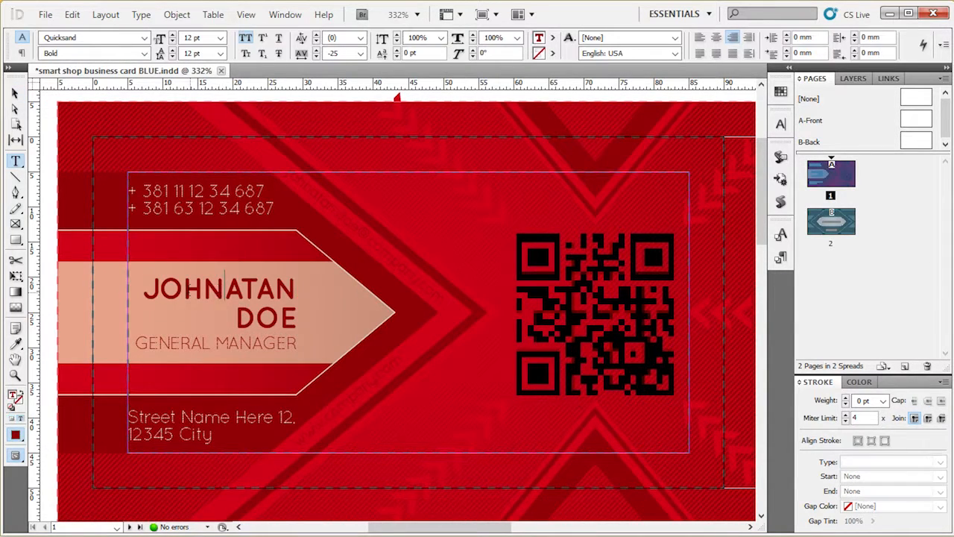
drag(144, 287, 292, 318)
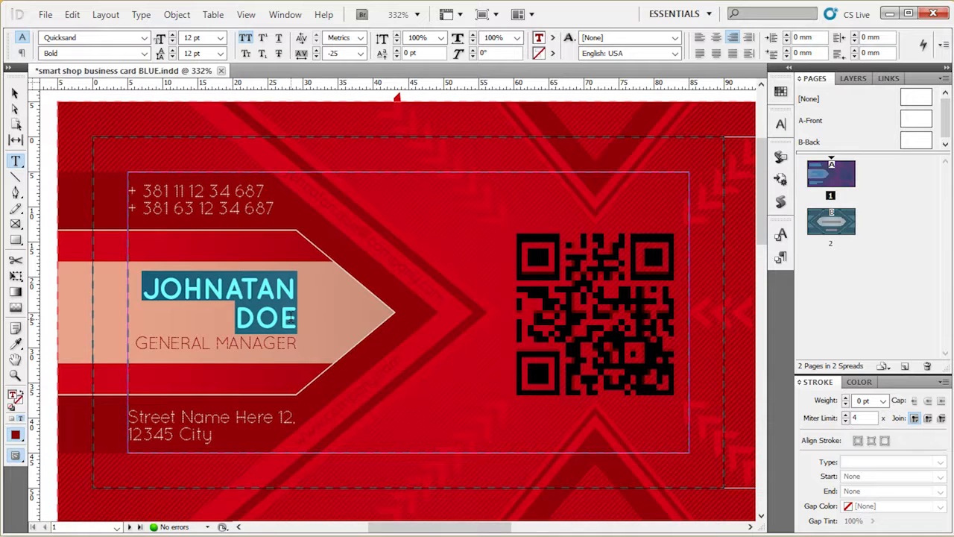
click(14, 93)
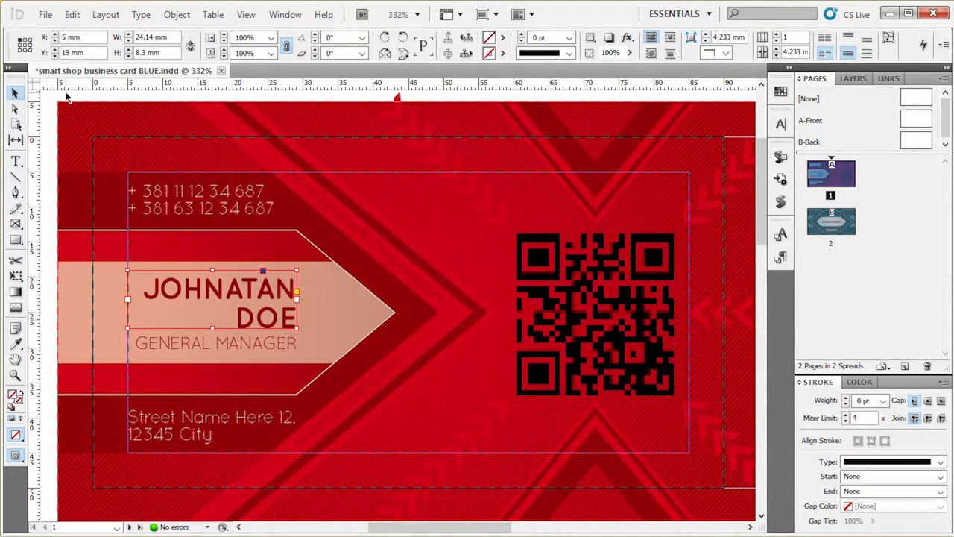
click(66, 97)
Replace the name above the job title with SMART SHOP, one word per line, and deselect the text frame
key(t)
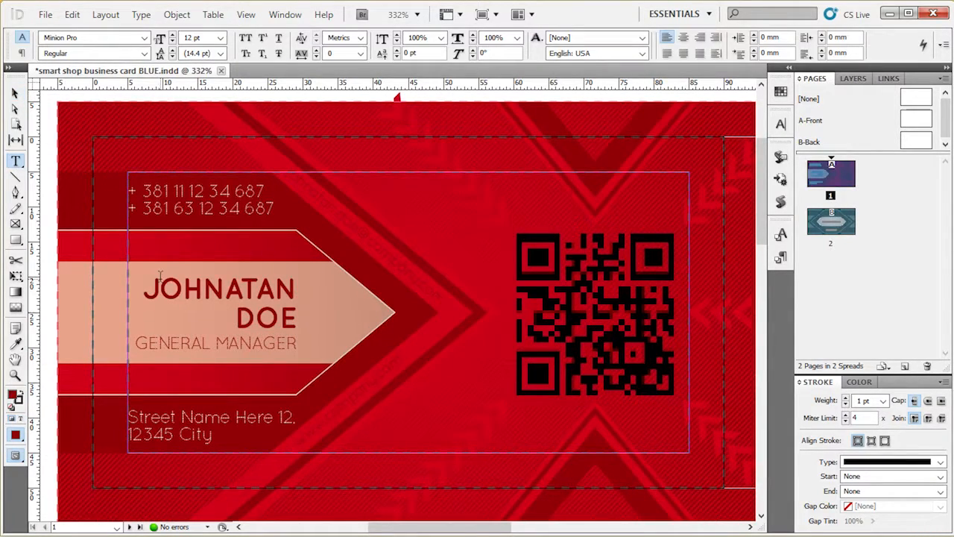
drag(159, 289, 282, 319)
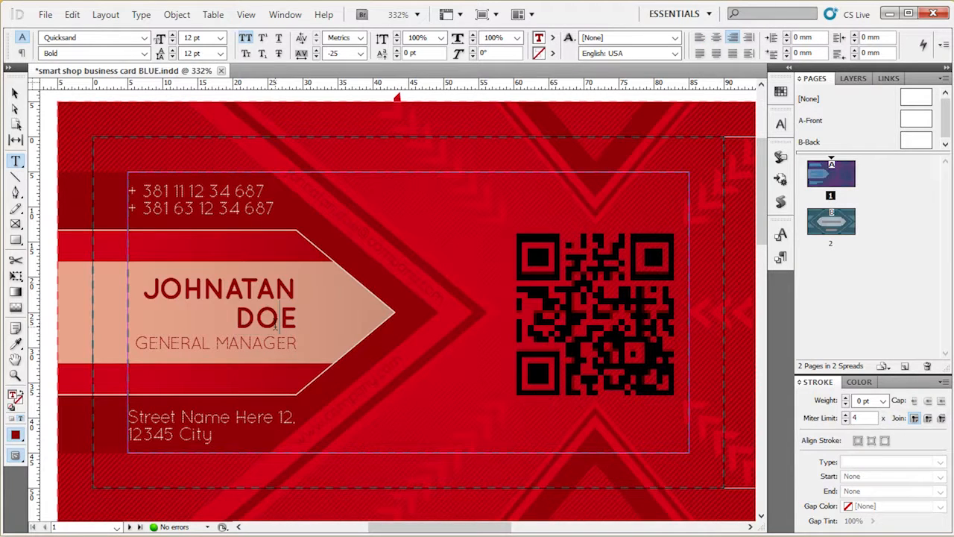
double_click(274, 321)
drag(142, 282, 294, 326)
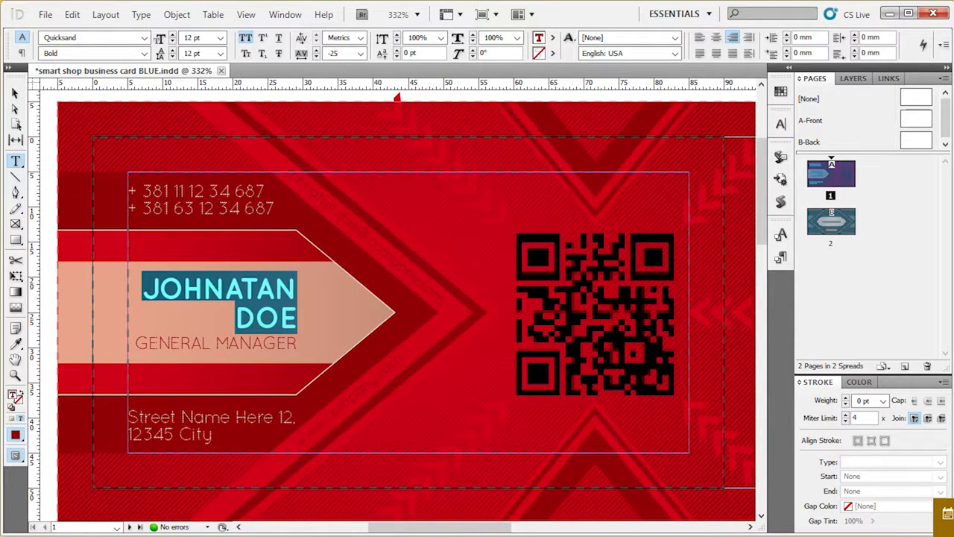
click(167, 278)
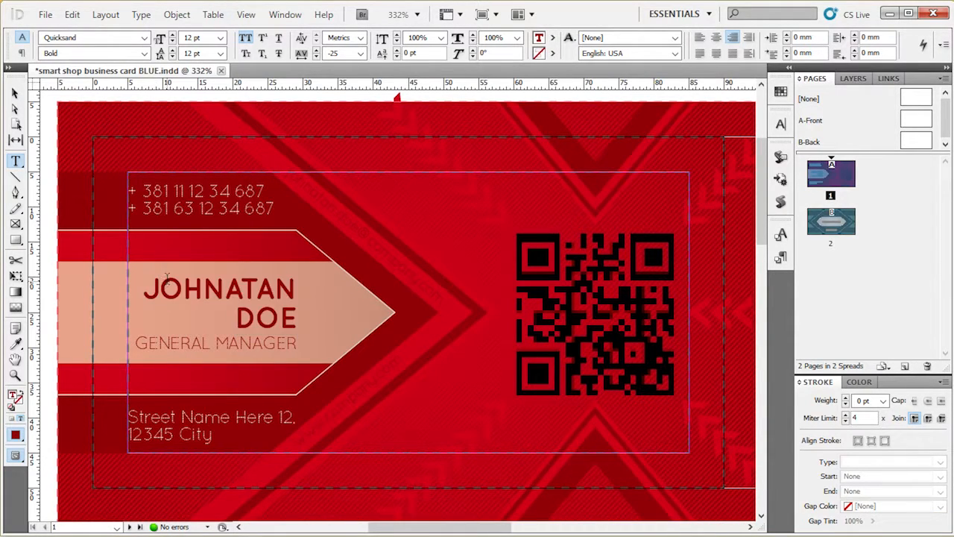
drag(143, 282, 303, 332)
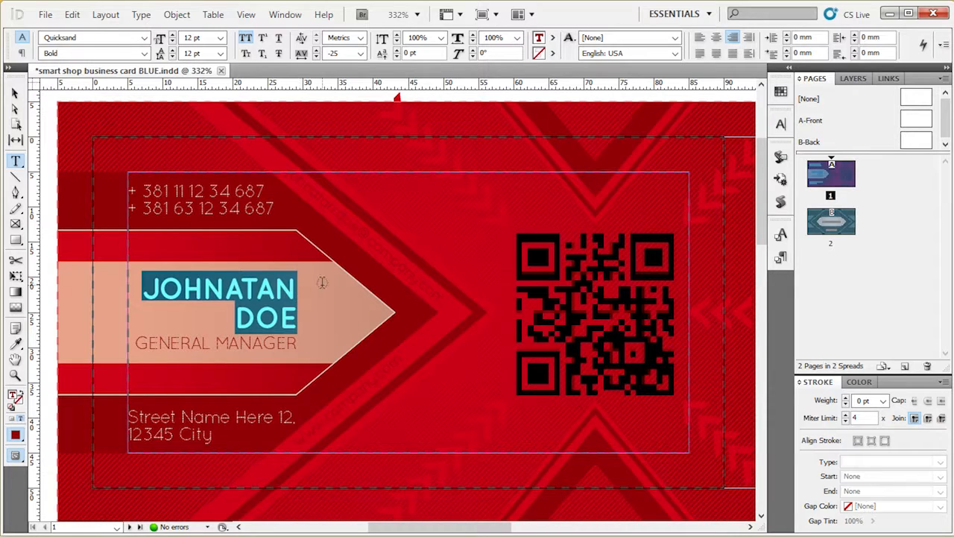
text(SMA)
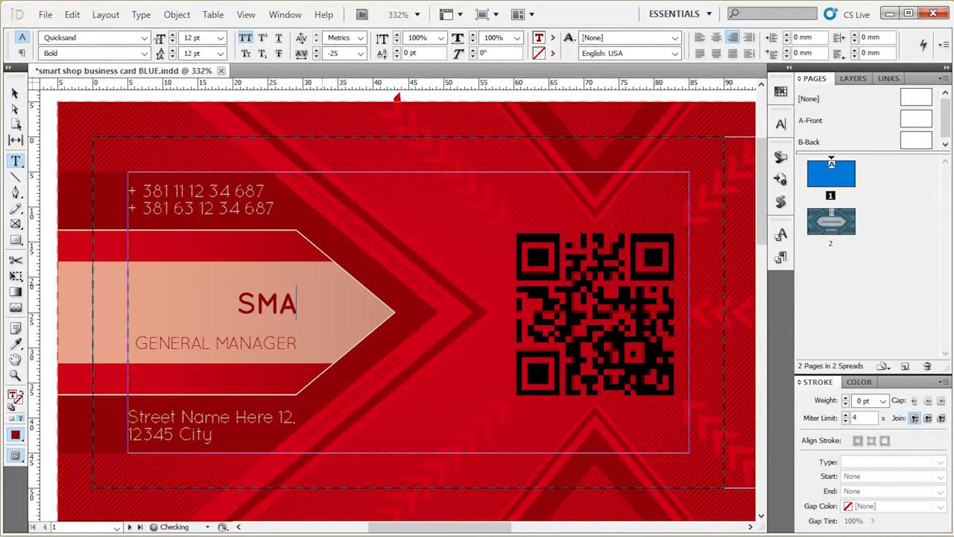
text(RT)
key(Return)
text(SHOP)
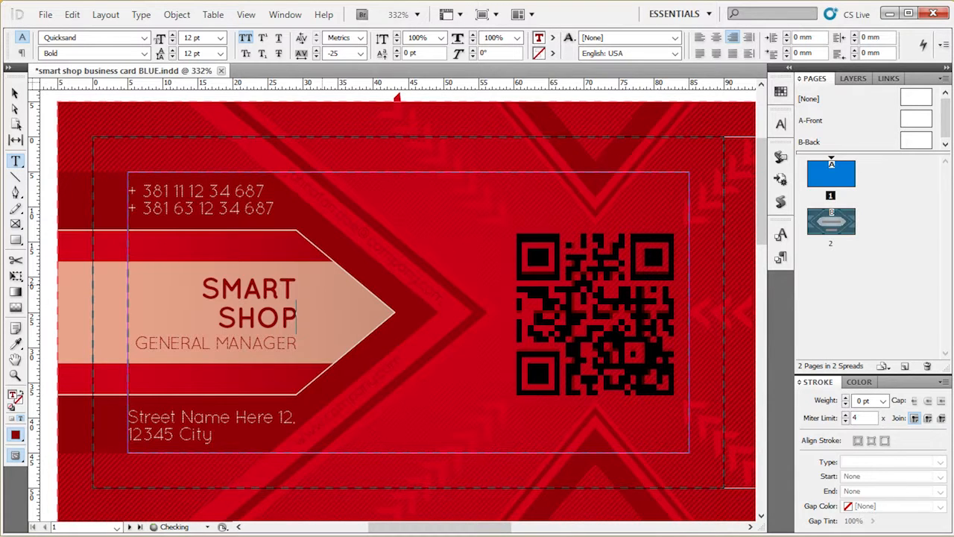
click(14, 92)
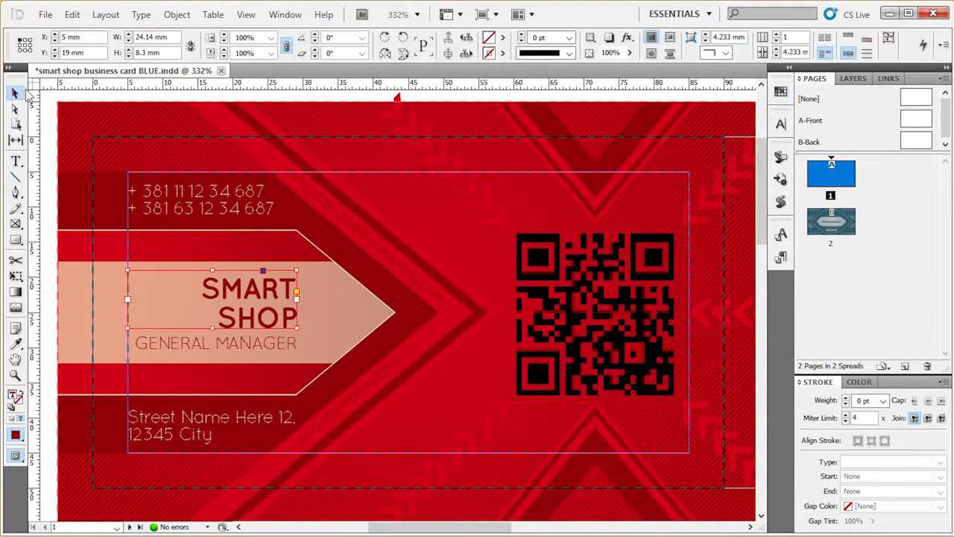
click(47, 97)
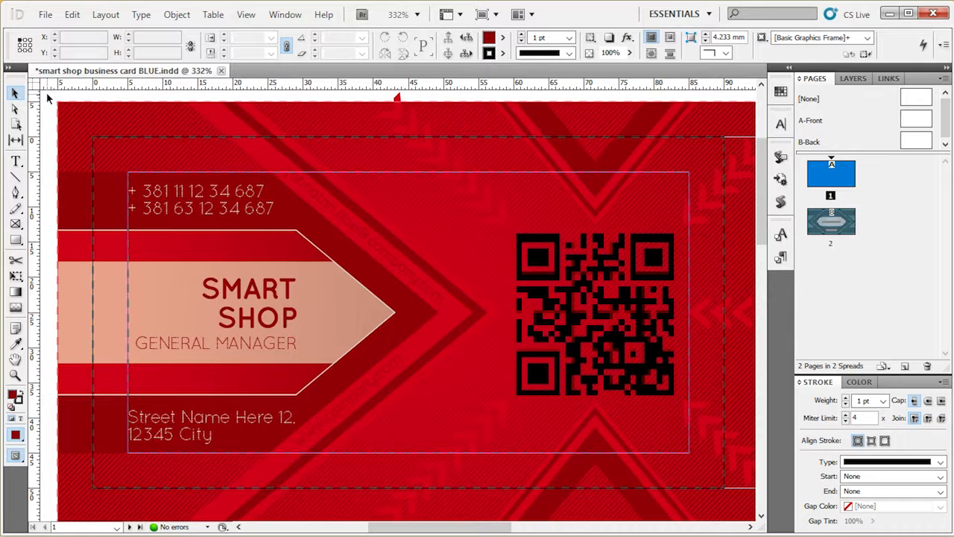
Select the SMART SHOP text frame and minimize the program window
click(371, 250)
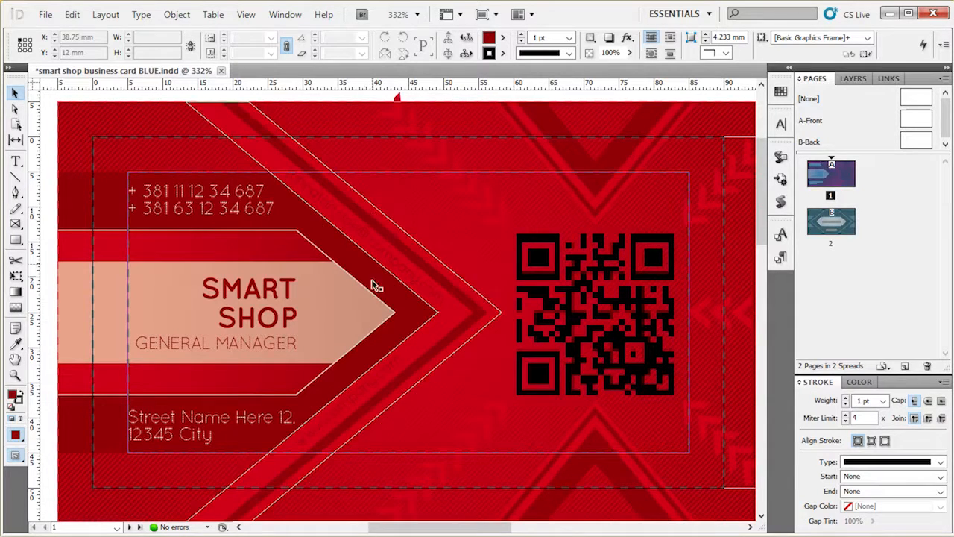
click(253, 302)
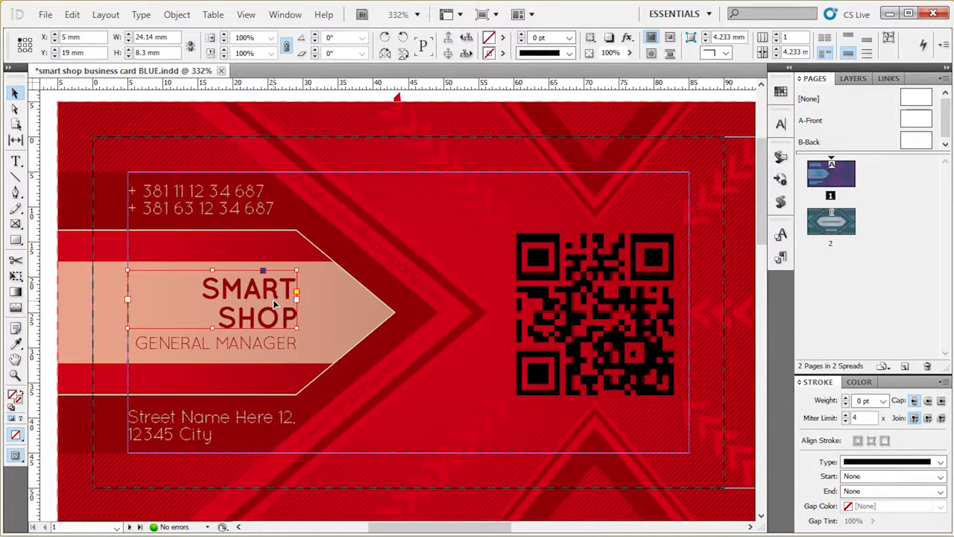
click(891, 15)
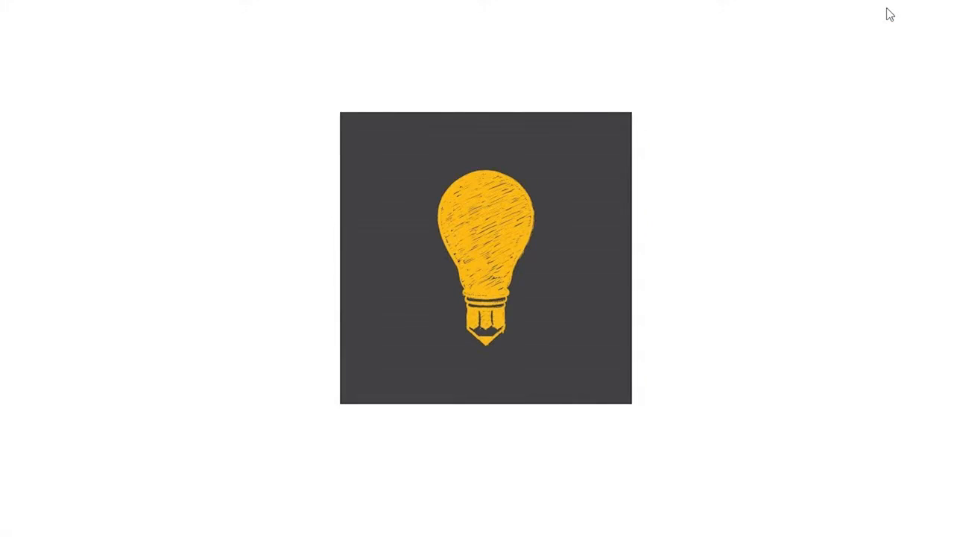